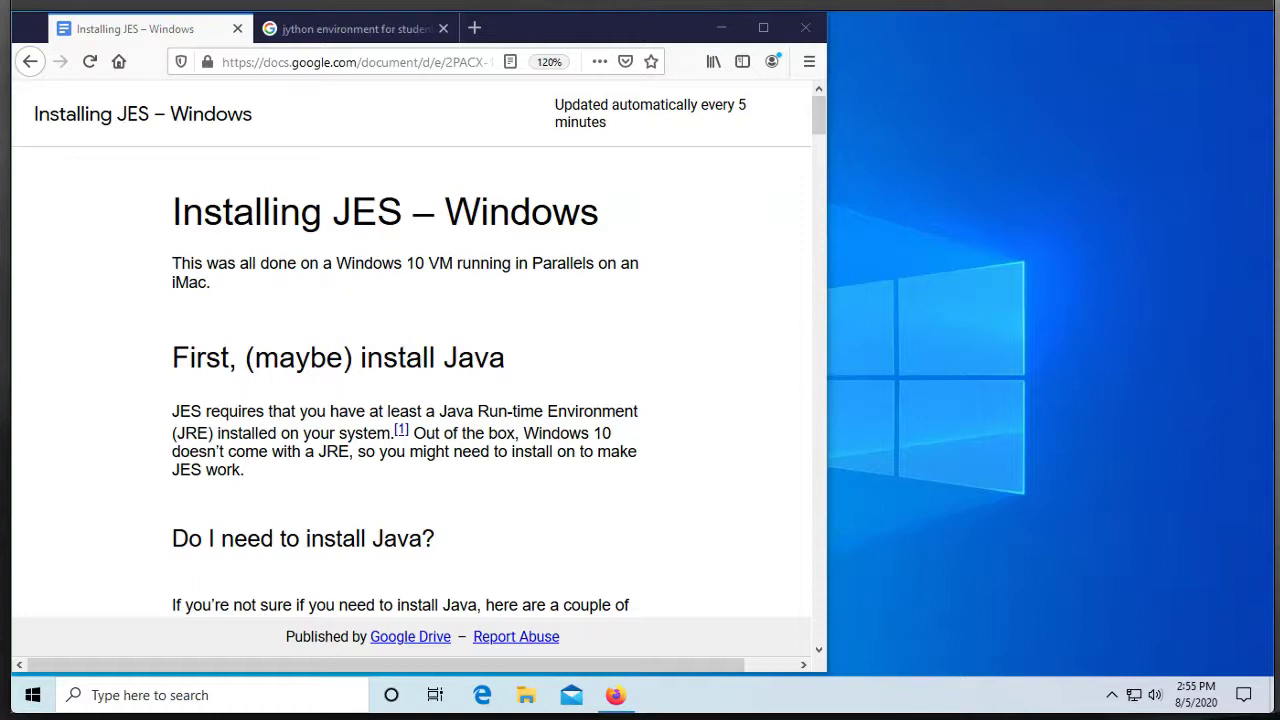
- Scroll the guide to the 'Check using the search box' section with its Java search example
{"action": "scroll", "coordinate": [494, 380], "scroll_direction": "down", "scroll_amount": 6}
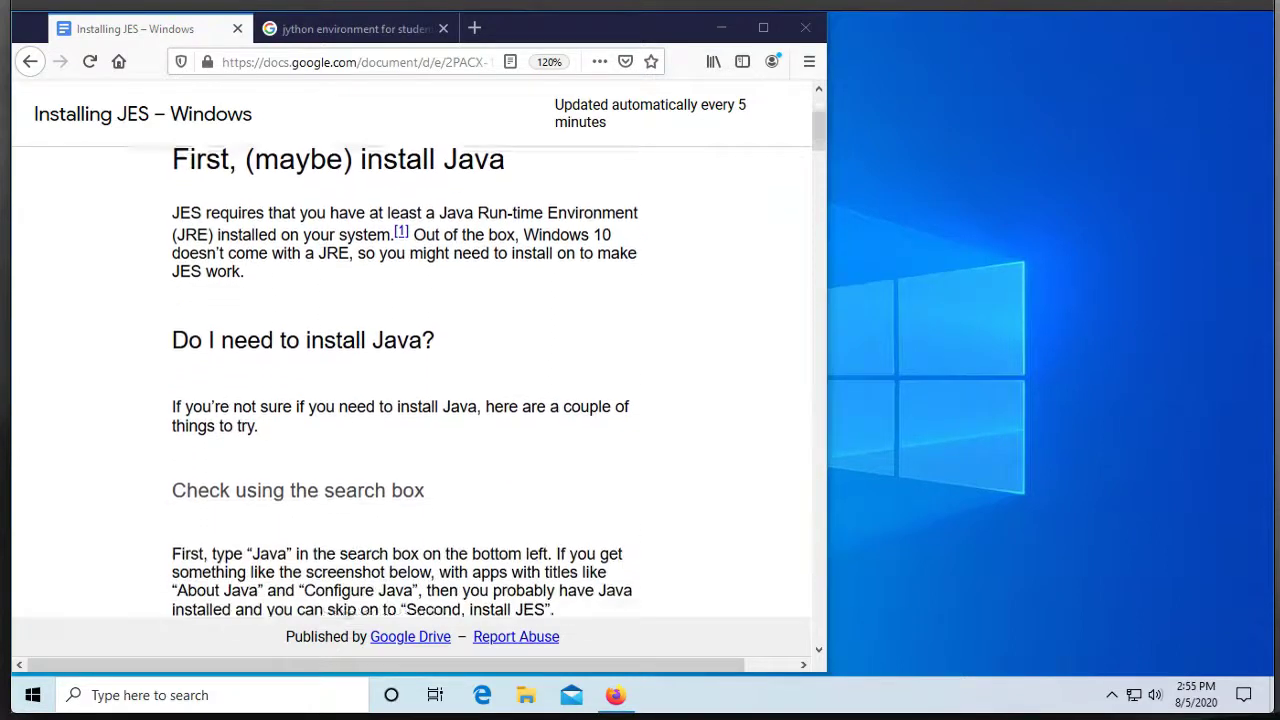
{"action": "scroll", "coordinate": [494, 380], "scroll_direction": "down", "scroll_amount": 2}
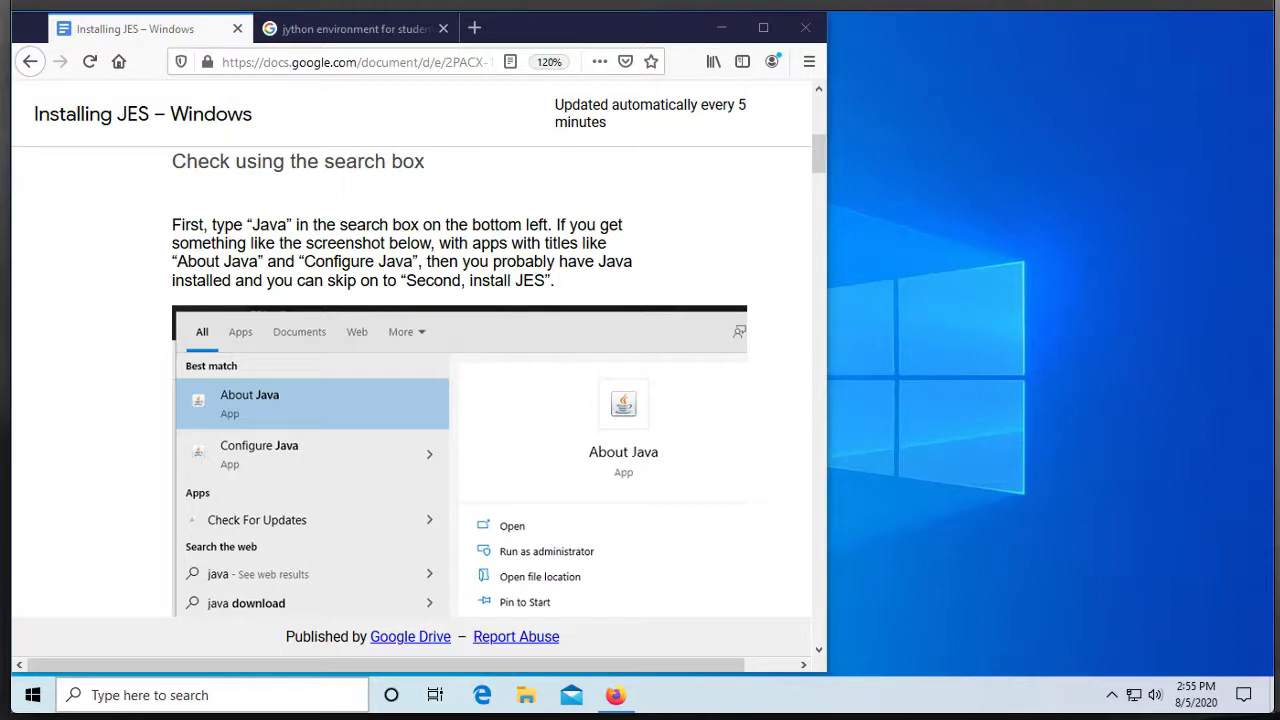
- Search Windows for 'Java', then replace the query with 'Command' to find Command Prompt
{"action": "left_click", "coordinate": [258, 697]}
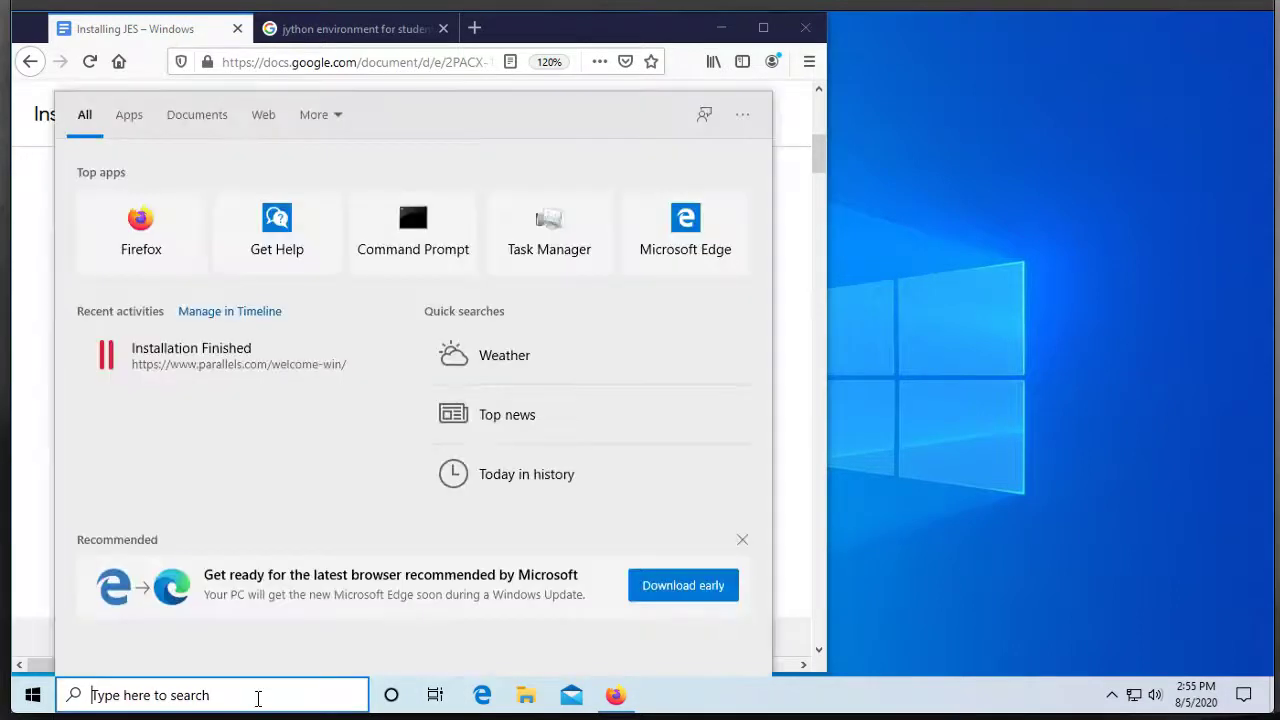
{"action": "type", "text": "Java"}
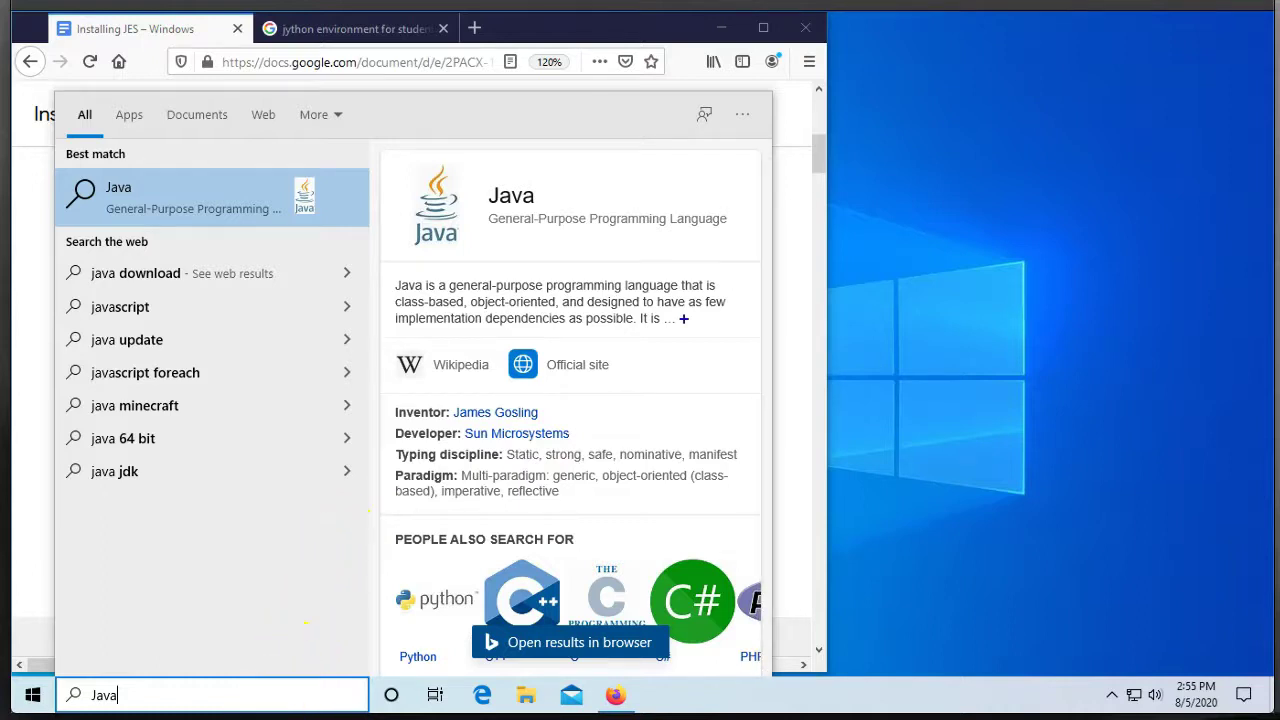
{"action": "double_click", "coordinate": [195, 691]}
{"action": "type", "text": "Command"}
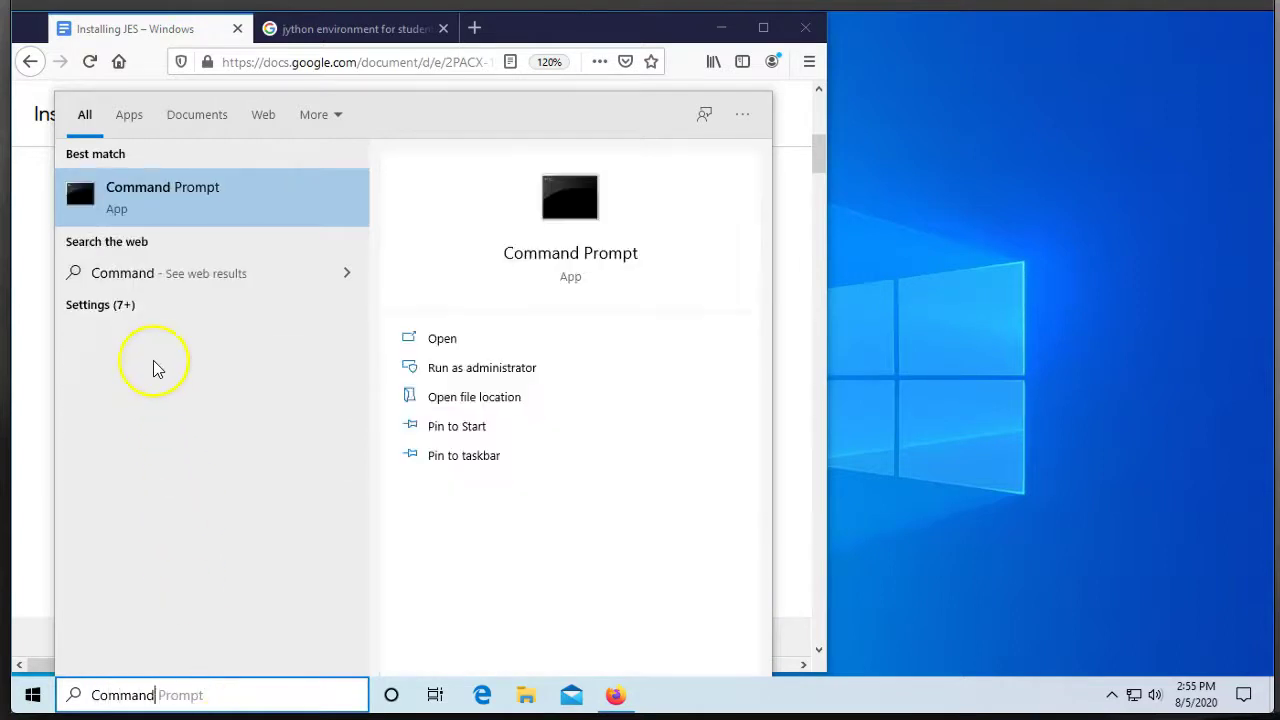
- Run java -version in Command Prompt, confirming 'java' is not recognized
{"action": "left_click", "coordinate": [138, 192]}
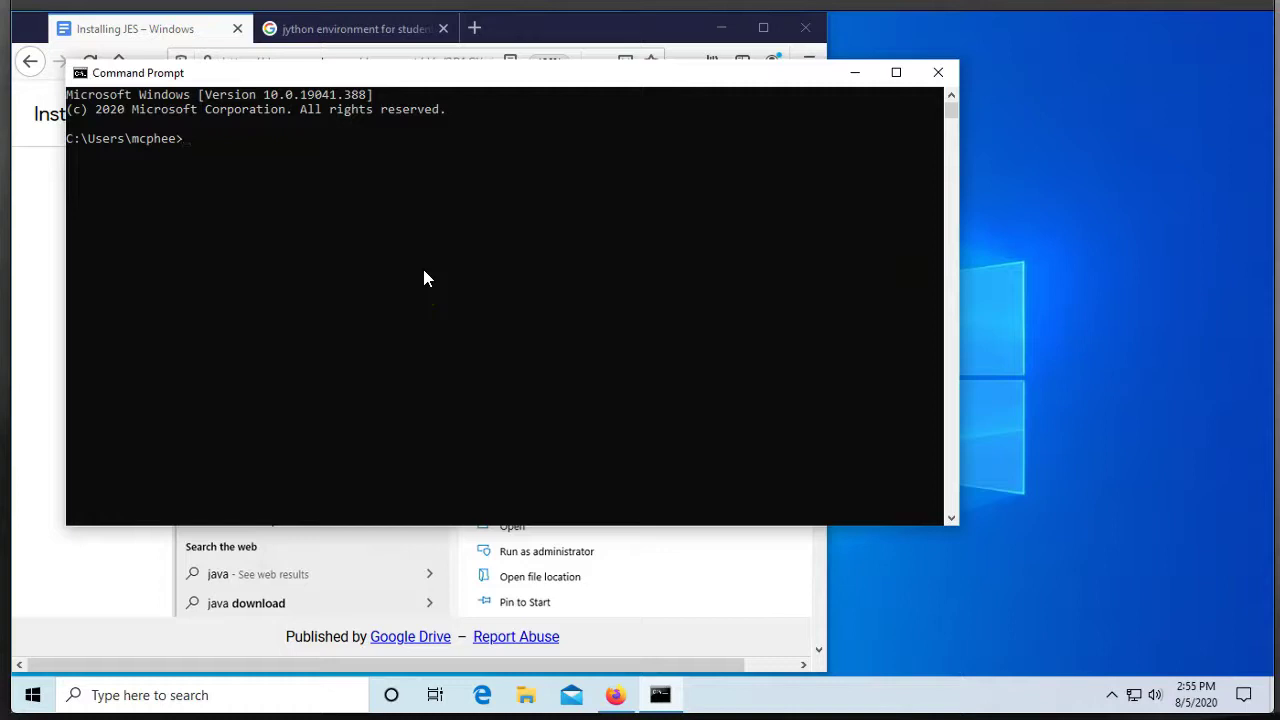
{"action": "type", "text": "java -version"}
{"action": "key", "text": "Return"}
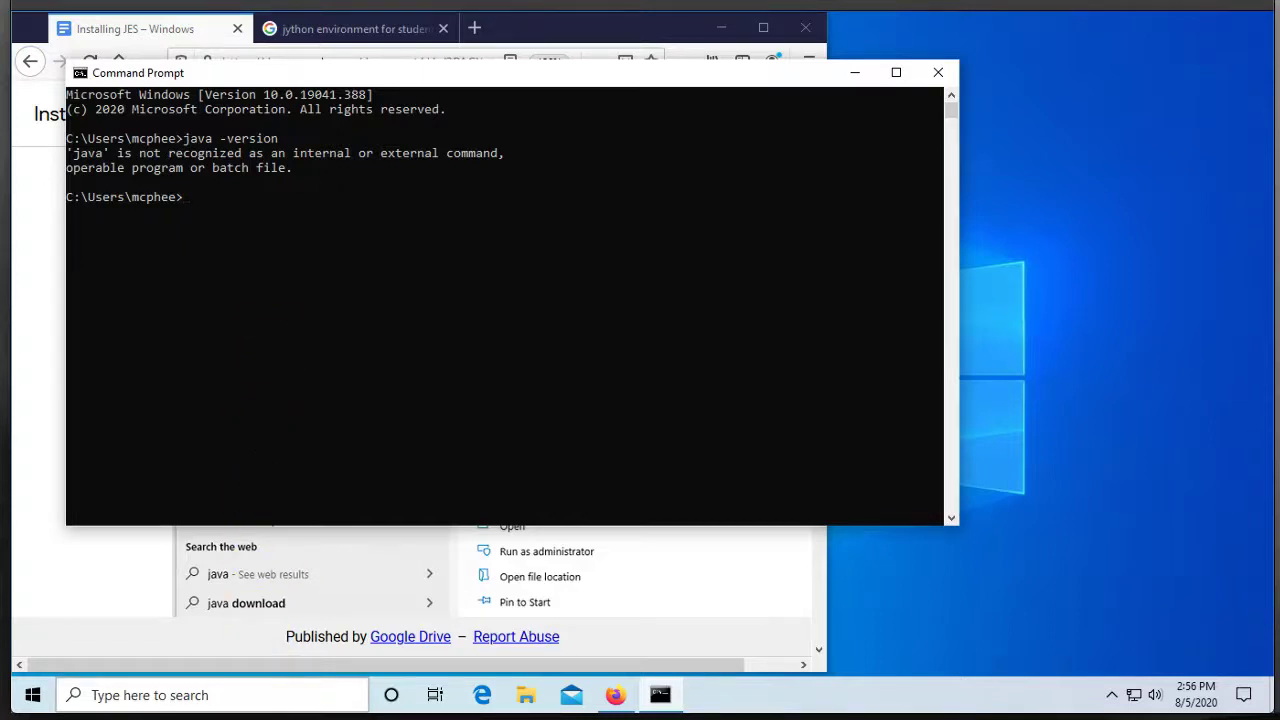
- Close the jython tab and go to java.com in a new tab
{"action": "left_click", "coordinate": [614, 697]}
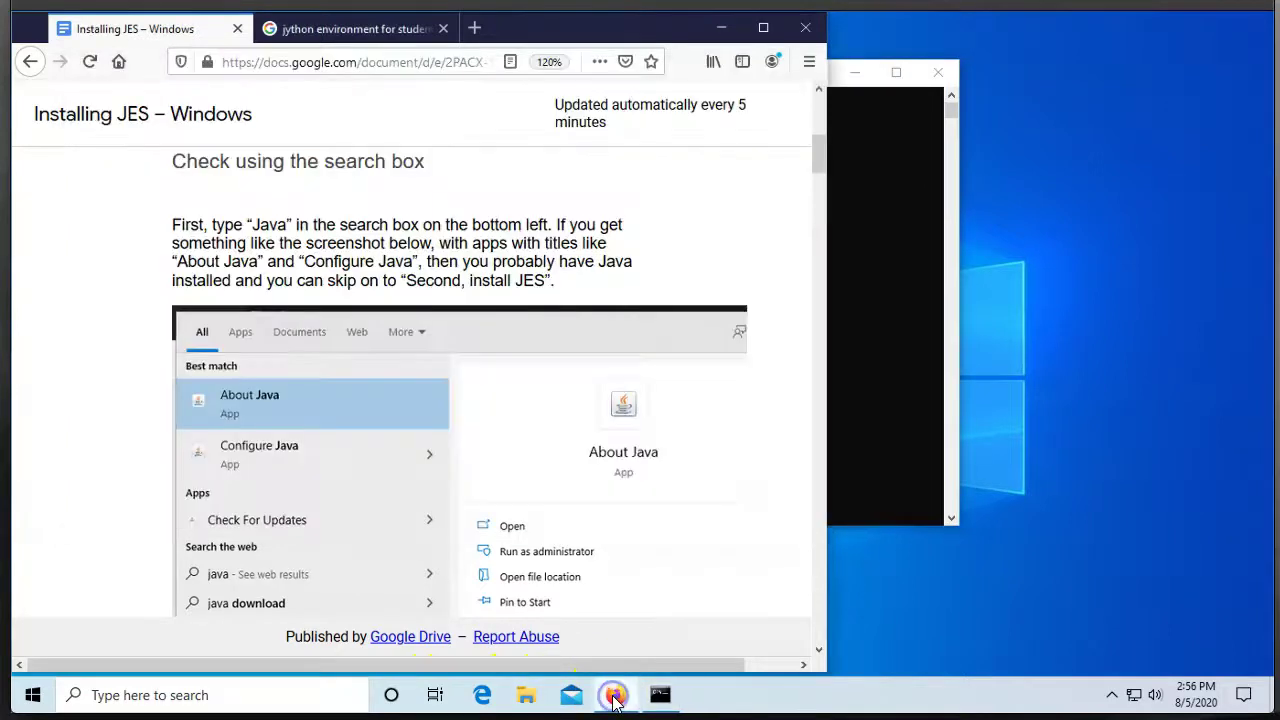
{"action": "left_click", "coordinate": [444, 28]}
{"action": "left_click", "coordinate": [268, 28]}
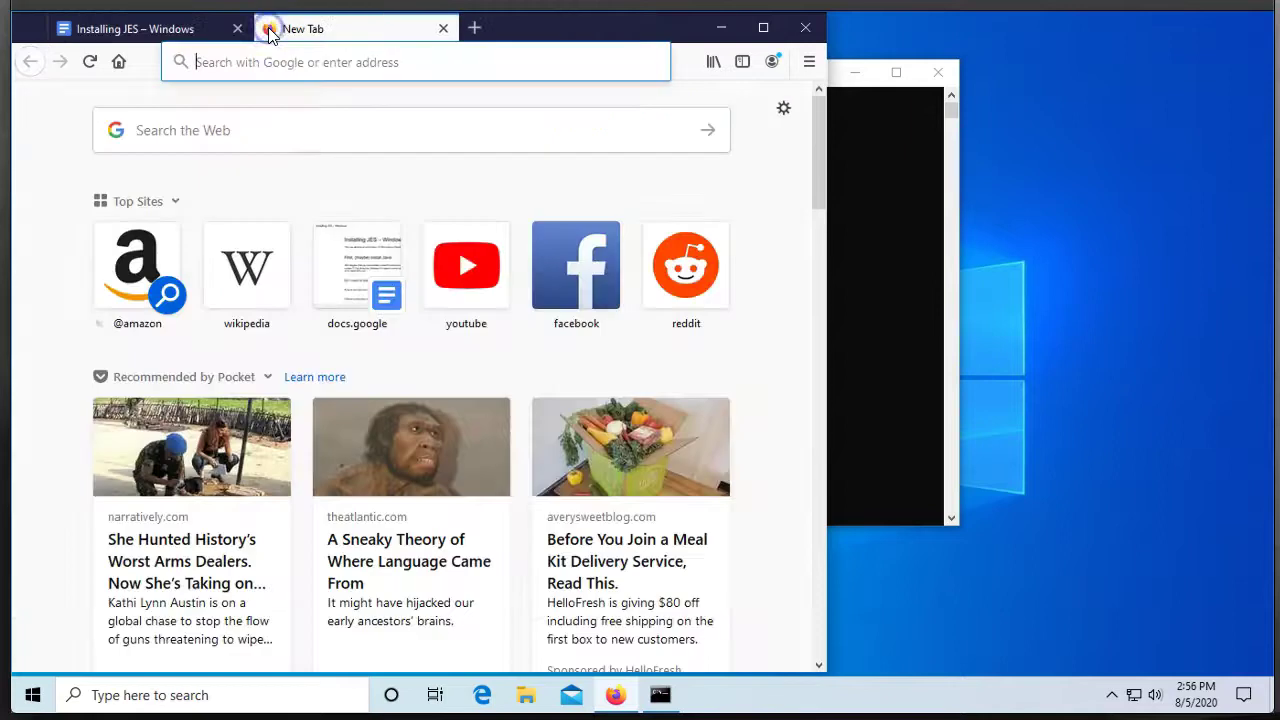
{"action": "left_click", "coordinate": [355, 66]}
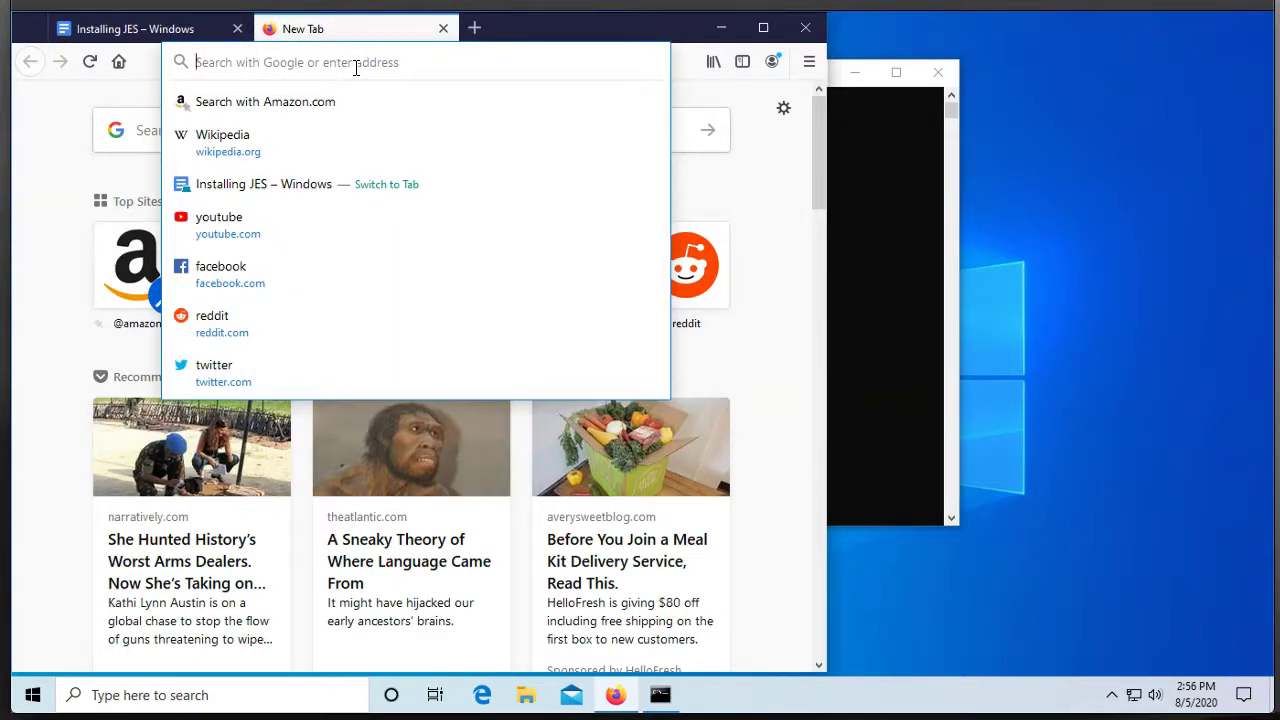
{"action": "type", "text": "java.com"}
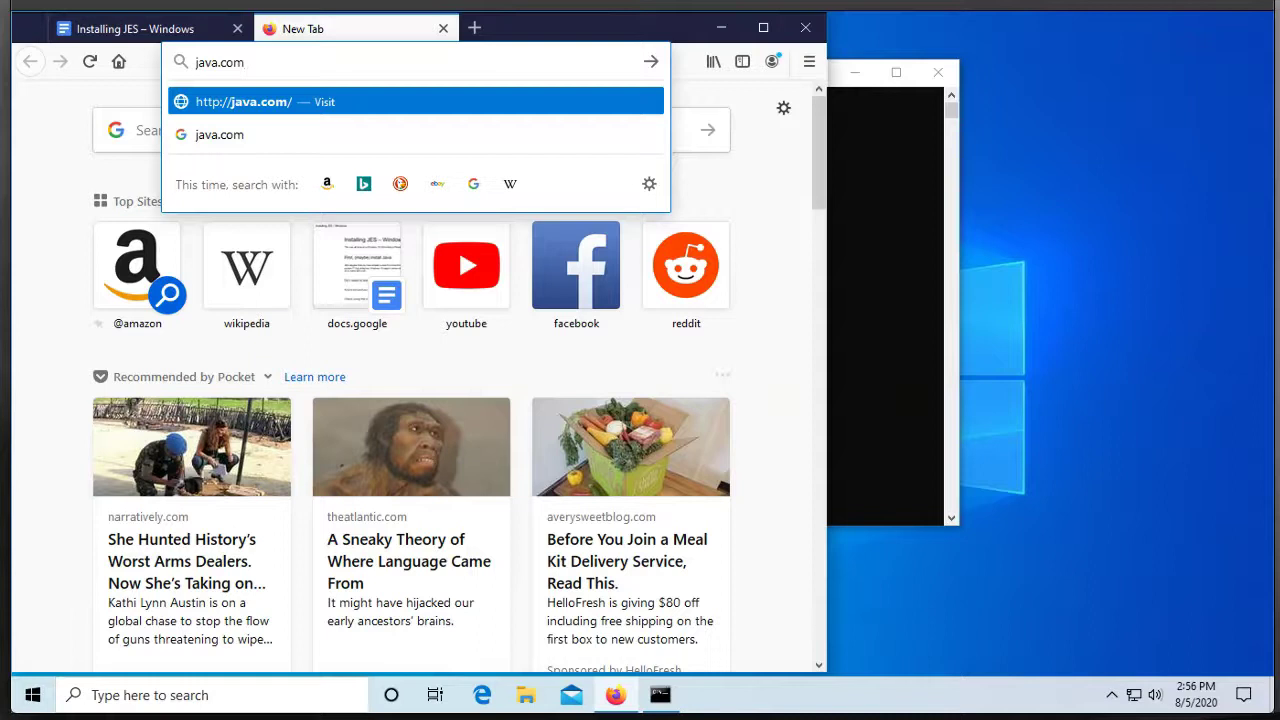
{"action": "left_click", "coordinate": [330, 54]}
{"action": "key", "text": "Return"}
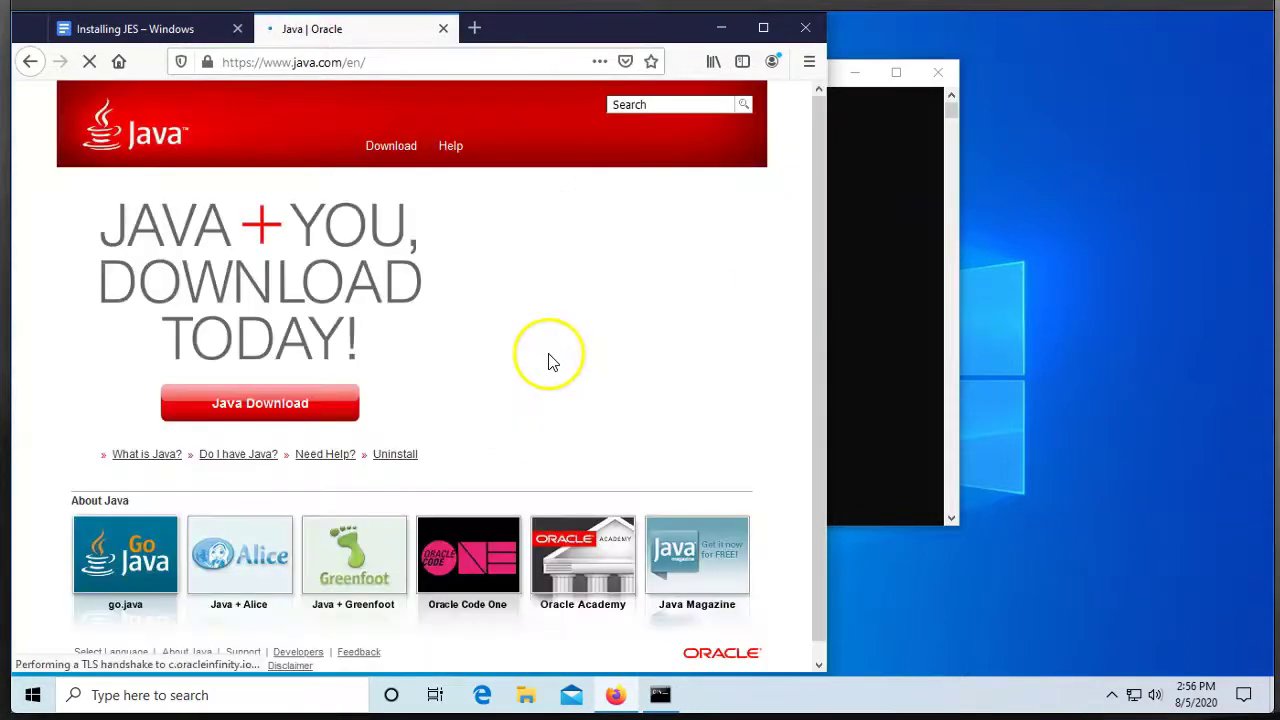
- Download and save the 64-bit Java installer jre-8u261-windows-x64.exe
{"action": "left_click", "coordinate": [263, 402]}
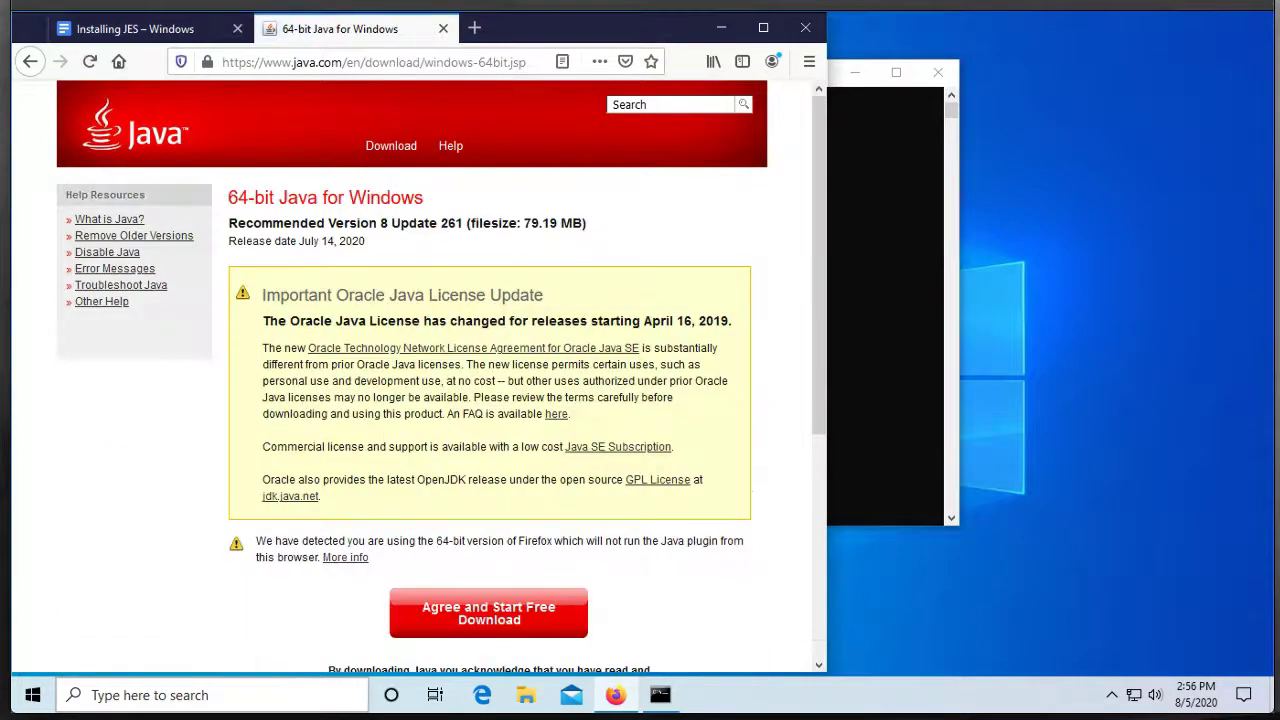
{"action": "left_click", "coordinate": [474, 627]}
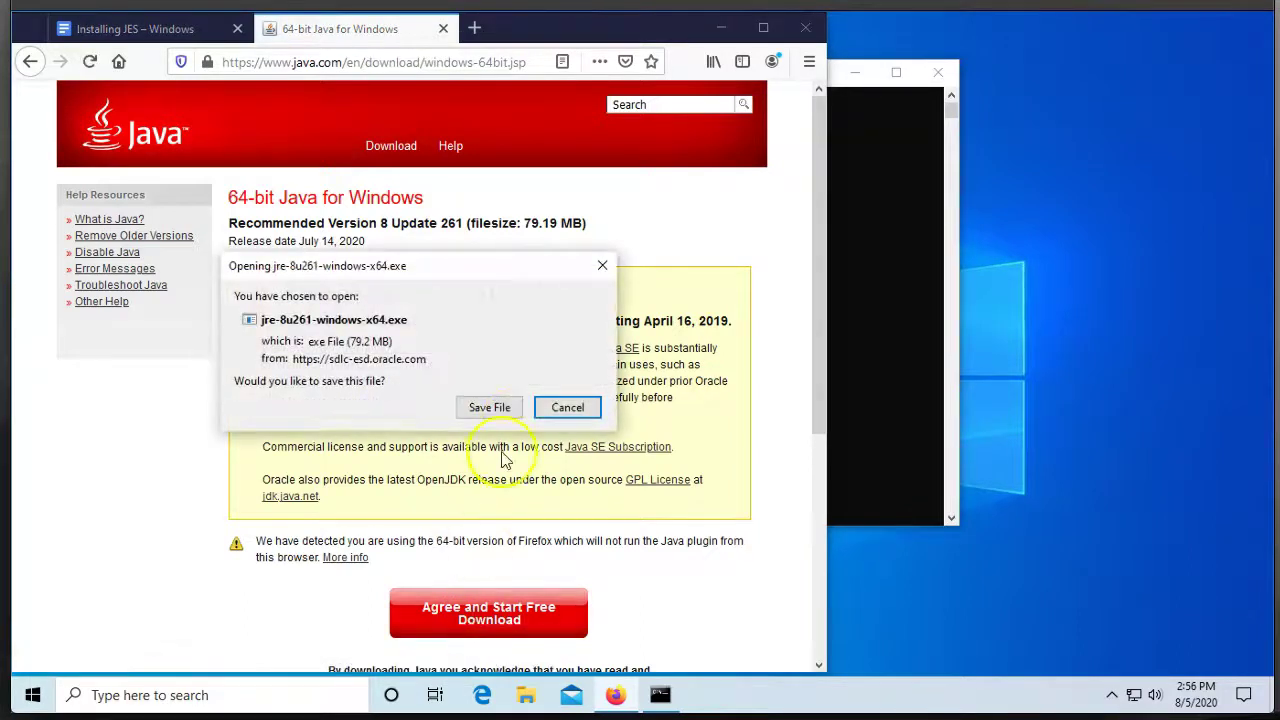
{"action": "left_click", "coordinate": [502, 410]}
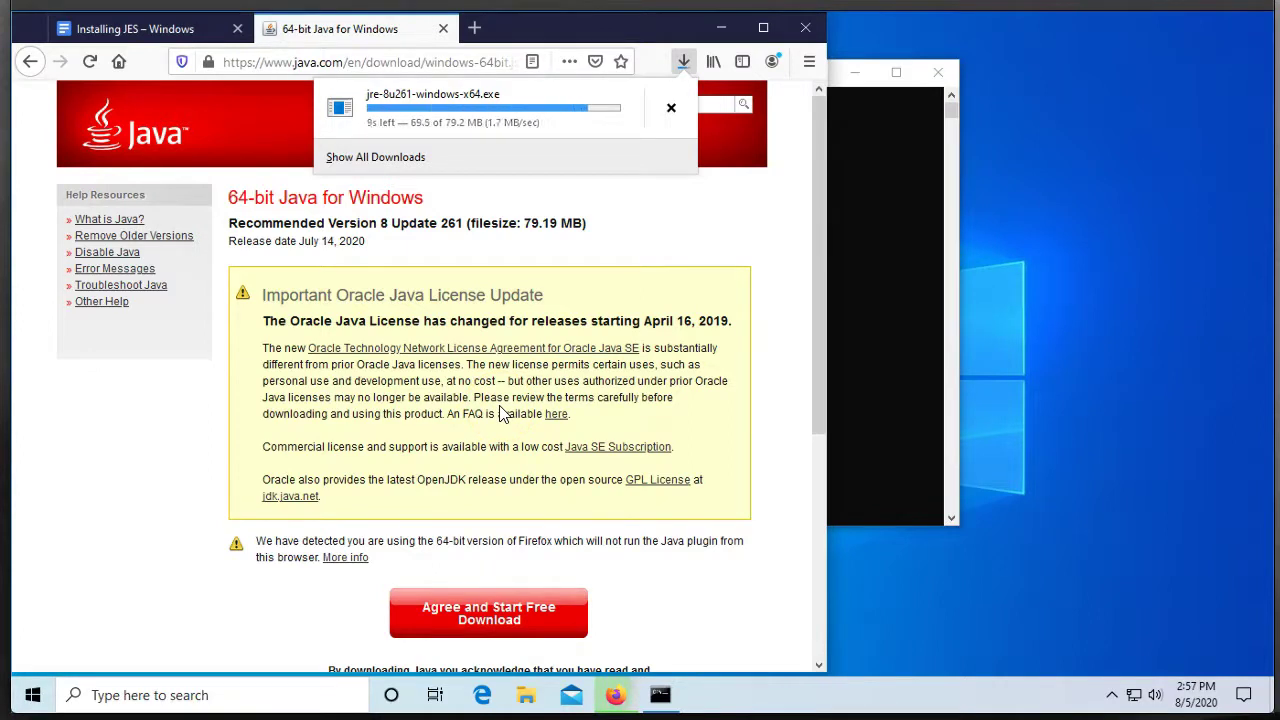
{"action": "left_click", "coordinate": [671, 107]}
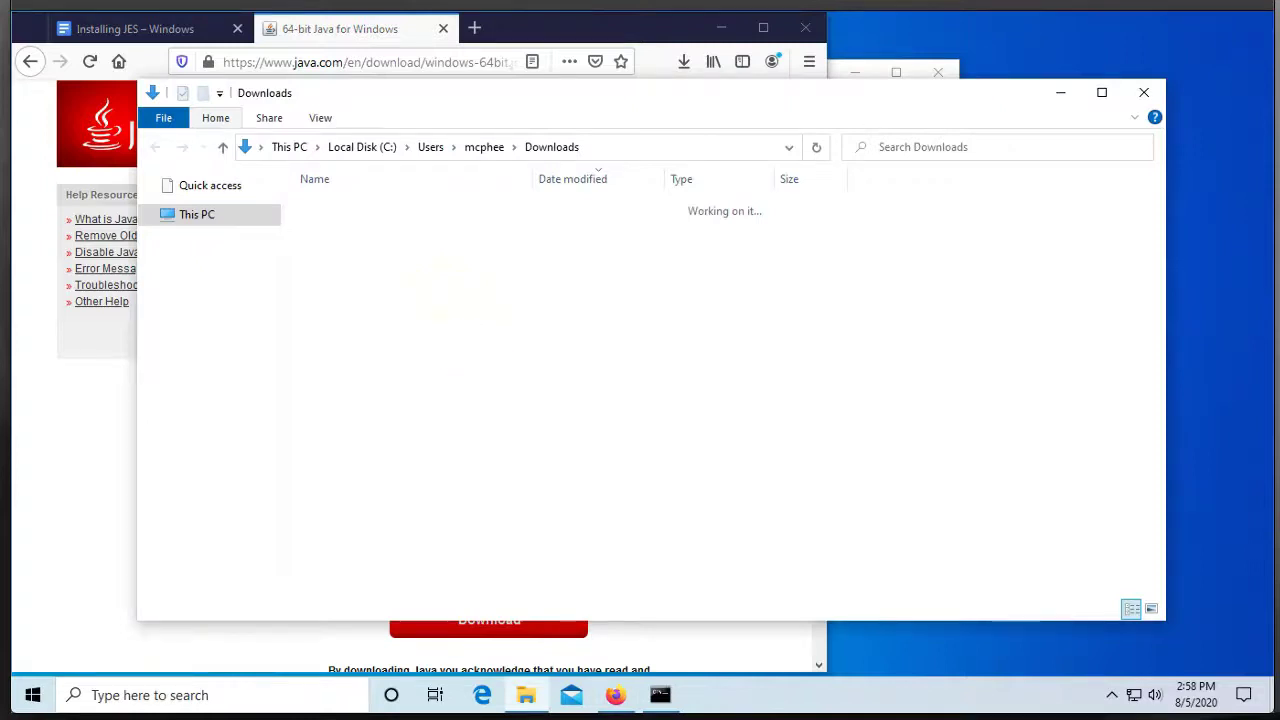
- Run jre-8u261-windows-x64 from Downloads, allow it, and install Java
{"action": "left_click", "coordinate": [396, 236]}
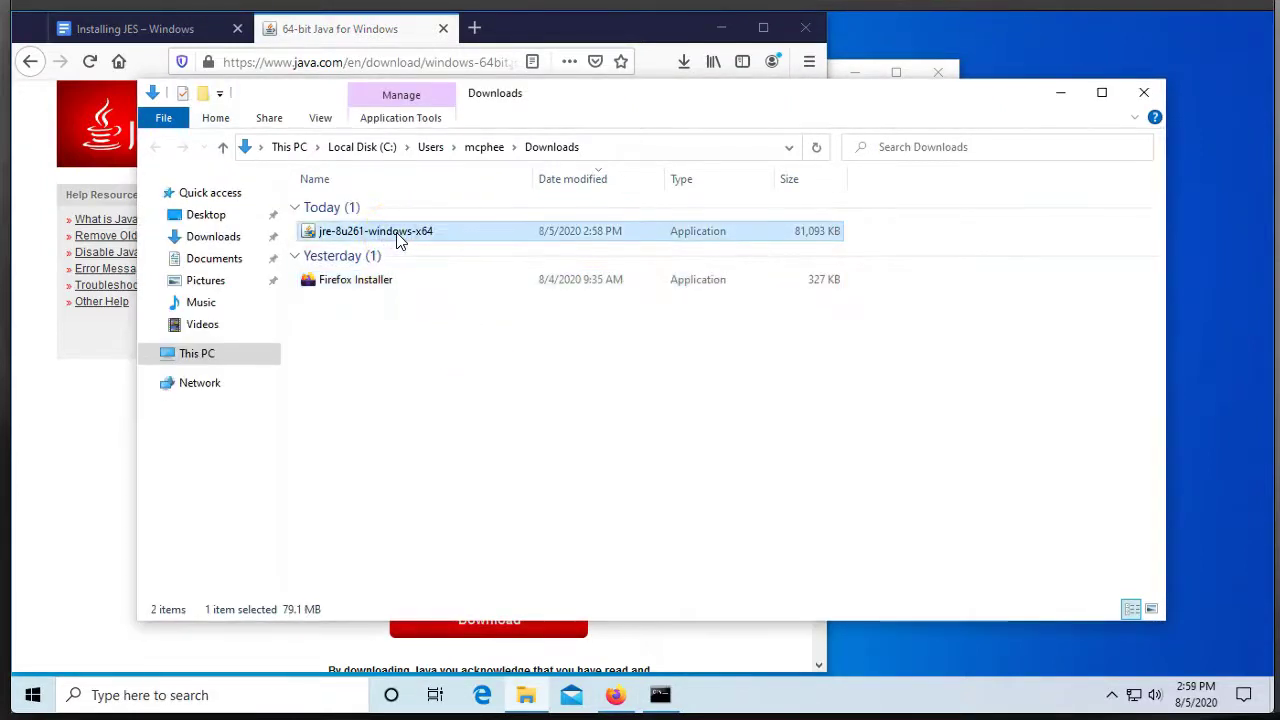
{"action": "double_click", "coordinate": [396, 236]}
{"action": "left_click", "coordinate": [558, 504]}
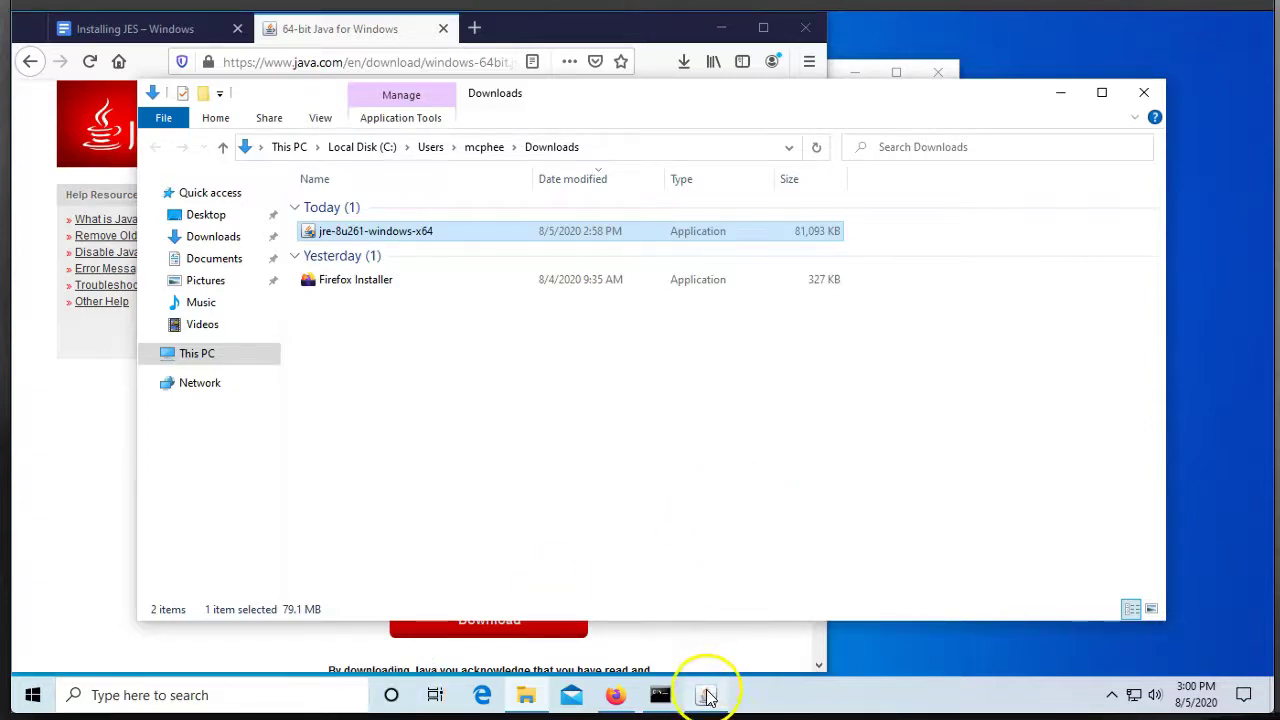
{"action": "left_click", "coordinate": [705, 696]}
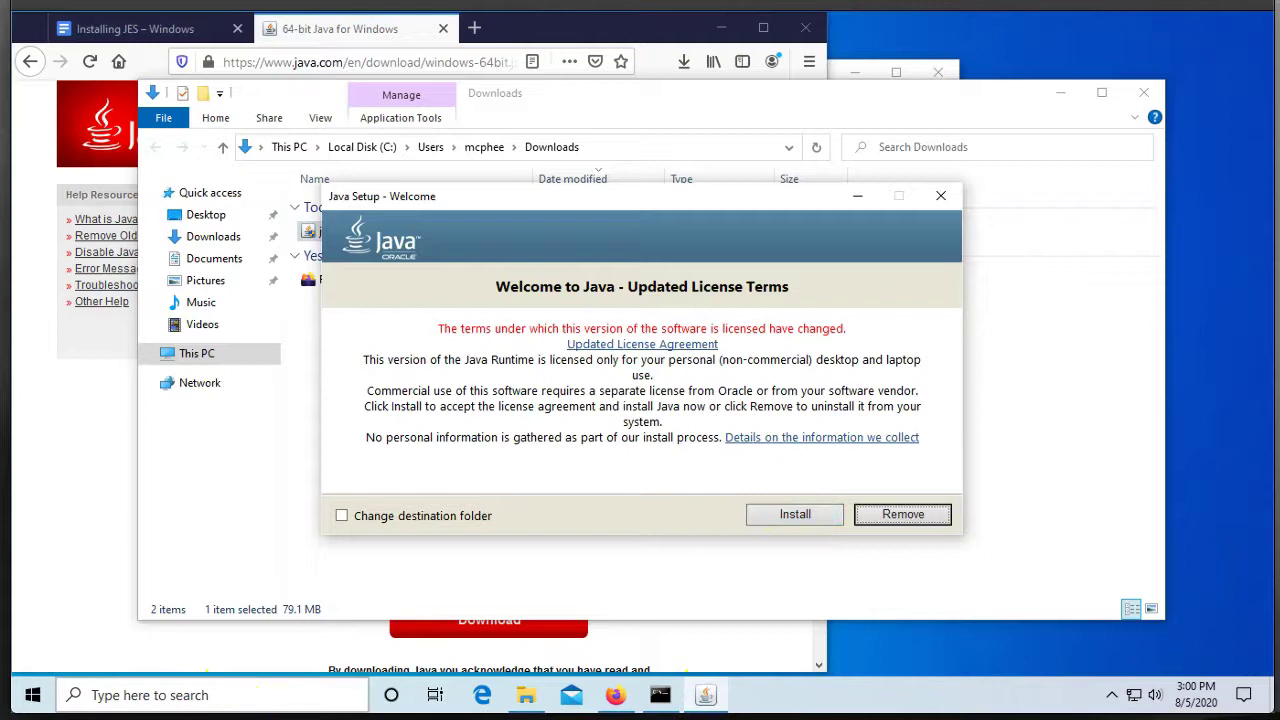
{"action": "left_click", "coordinate": [775, 514]}
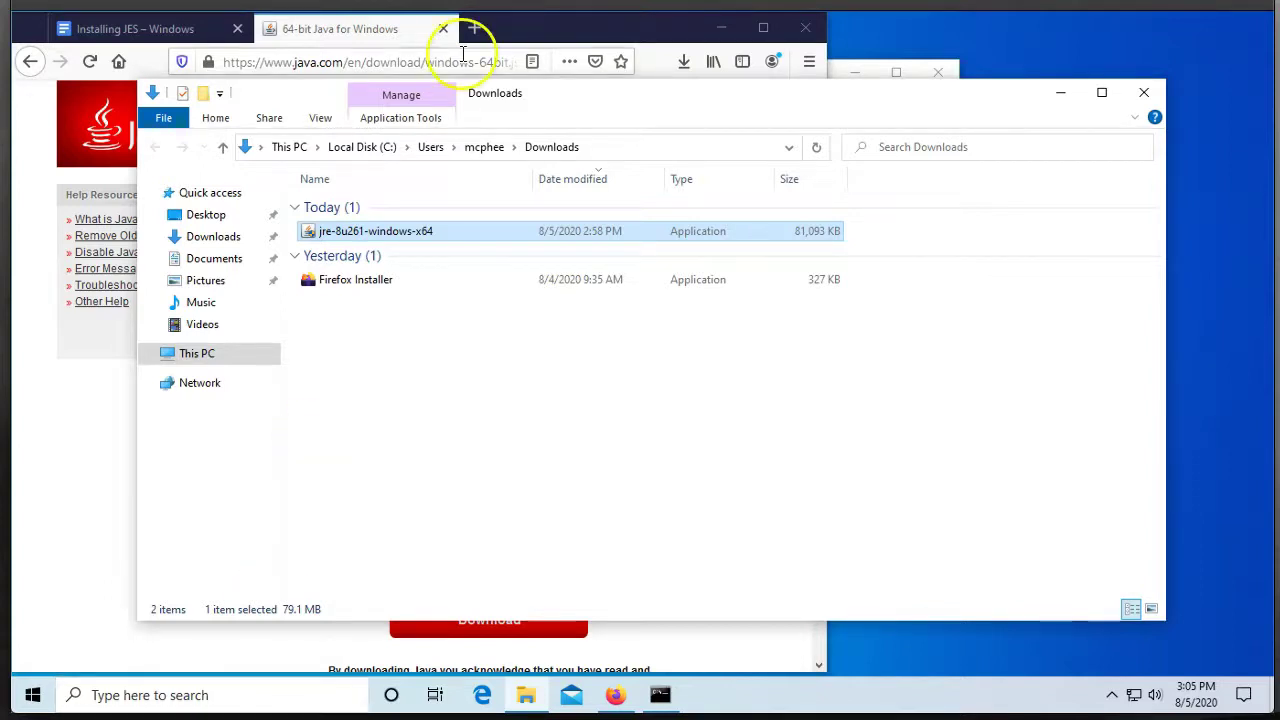
- Google 'jython environment for students releases' in a new tab and dismiss the privacy prompt
{"action": "left_click", "coordinate": [500, 30]}
{"action": "left_click", "coordinate": [479, 28]}
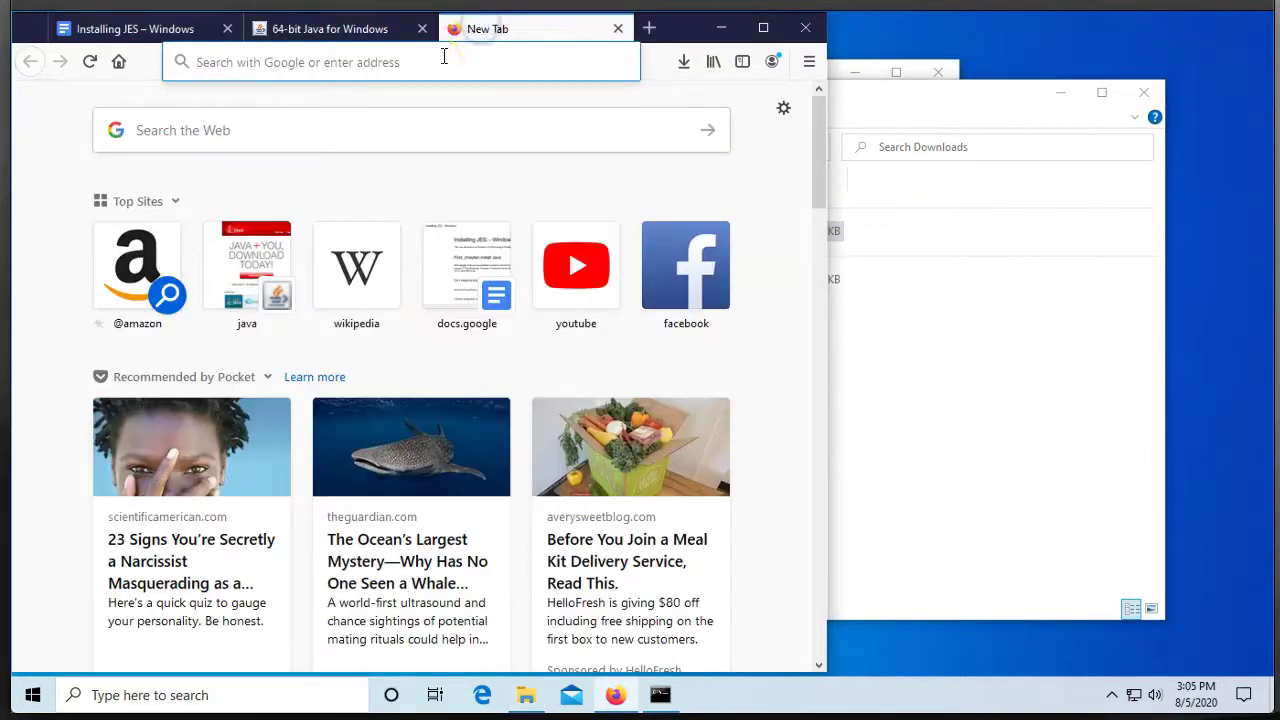
{"action": "type", "text": "hyth"}
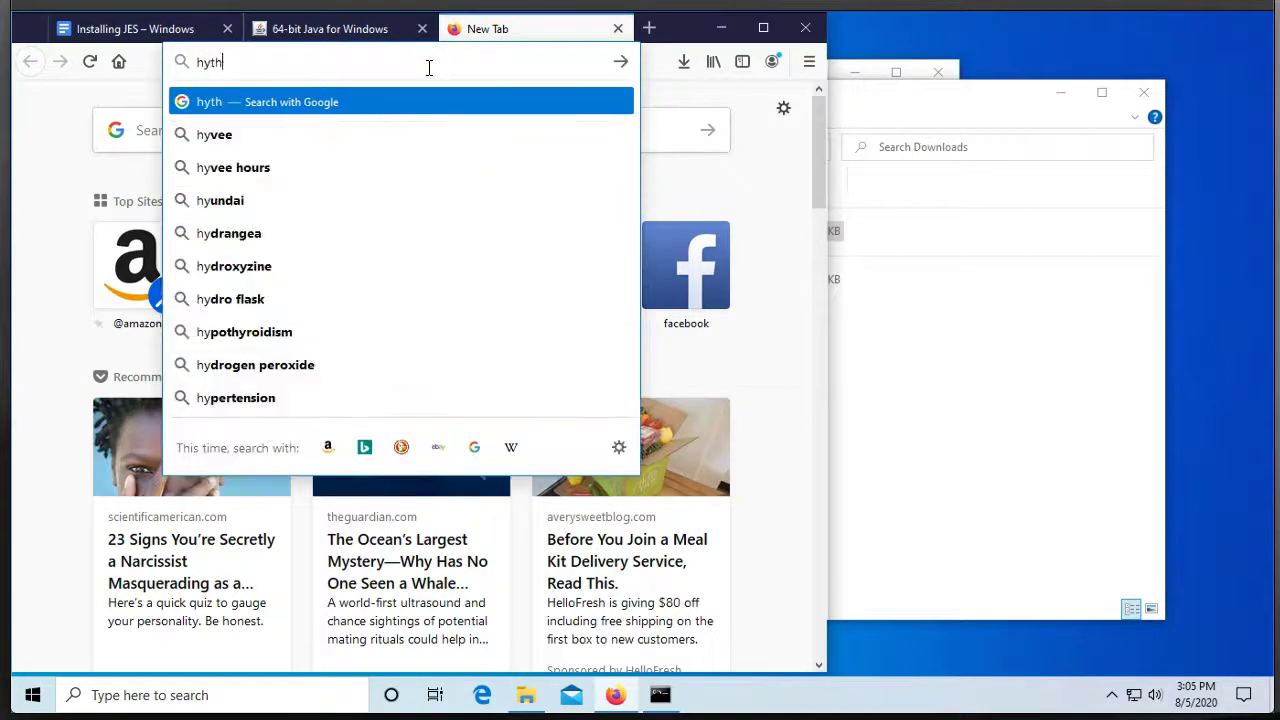
{"action": "key", "text": "BackSpace"}
{"action": "key", "text": "BackSpace"}
{"action": "key", "text": "BackSpace"}
{"action": "key", "text": "BackSpace"}
{"action": "type", "text": "jython en"}
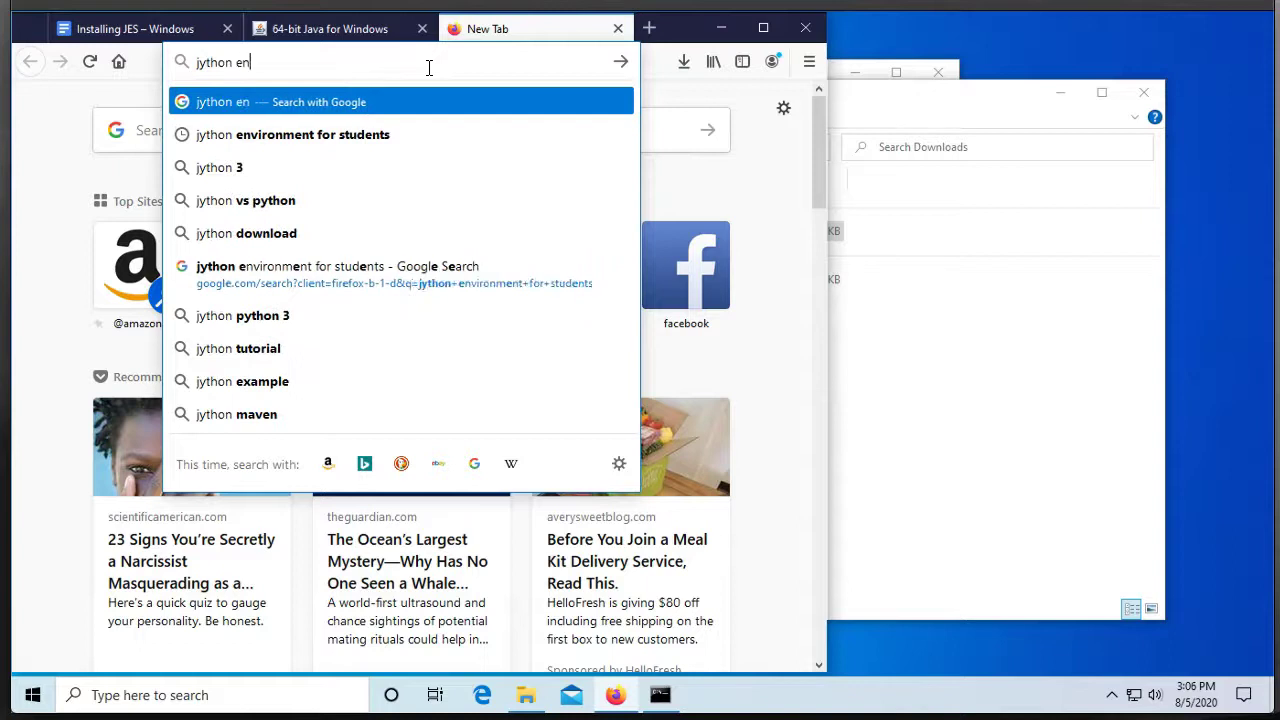
{"action": "type", "text": "vironment for s"}
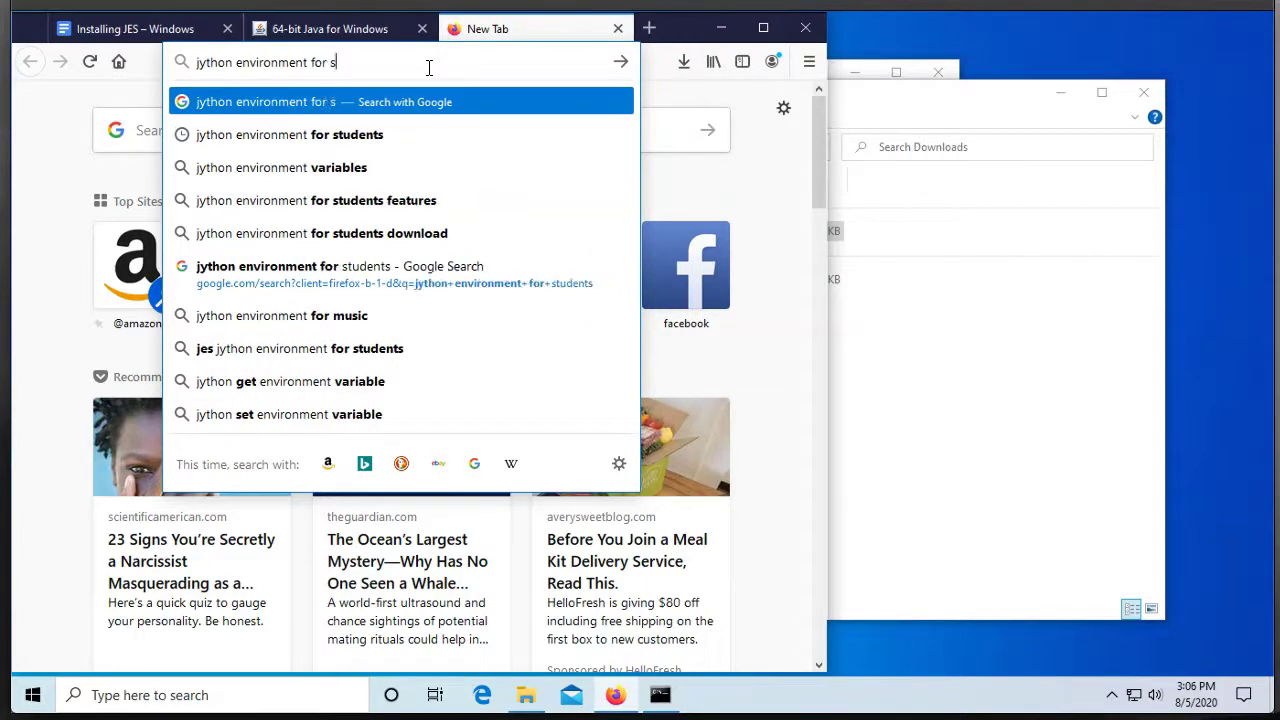
{"action": "type", "text": "tudents relea"}
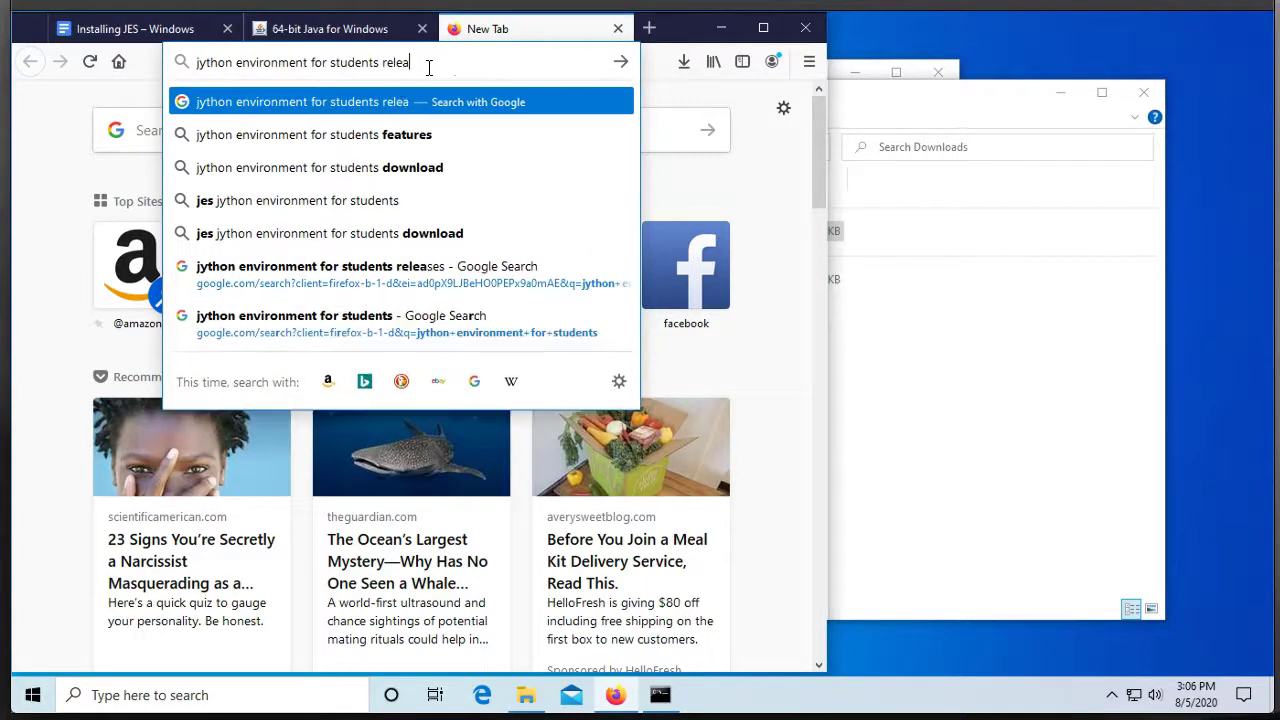
{"action": "type", "text": "ses"}
{"action": "key", "text": "Return"}
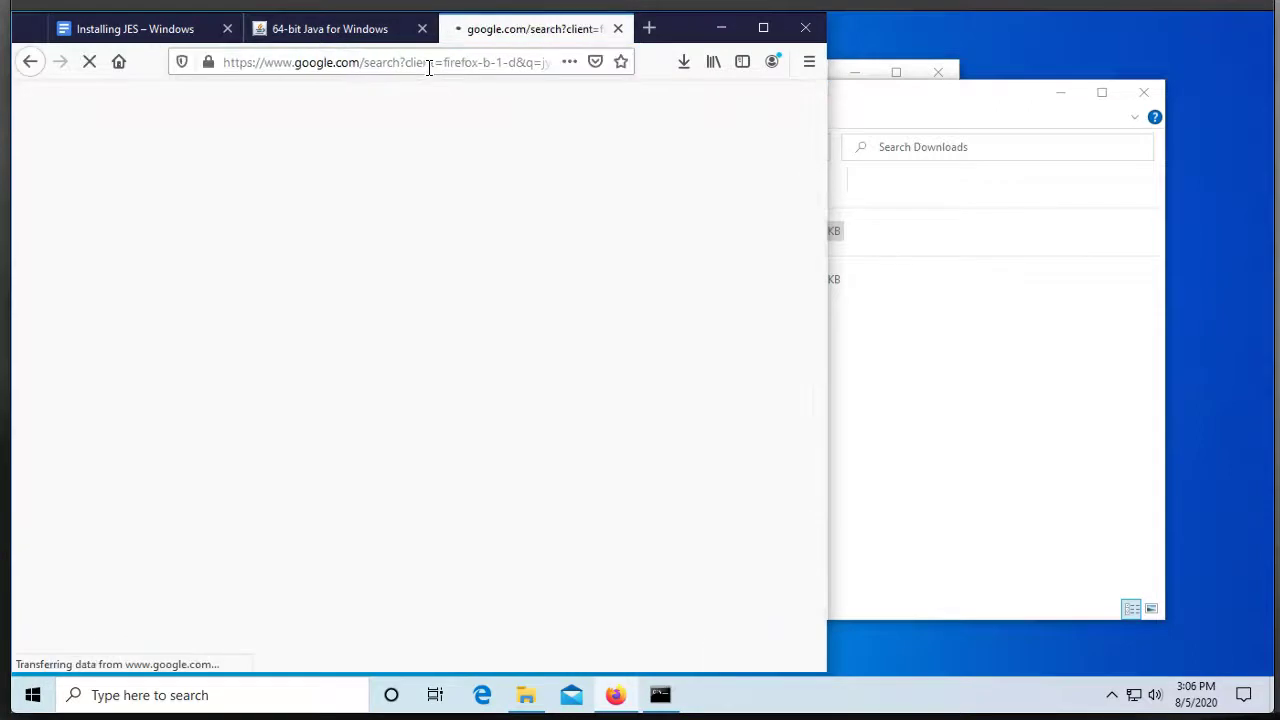
{"action": "left_click", "coordinate": [398, 205]}
- Download jes-6.0-windows.exe (115 MB) from the gatech-csl/jes Releases page assets
{"action": "left_click", "coordinate": [328, 280]}
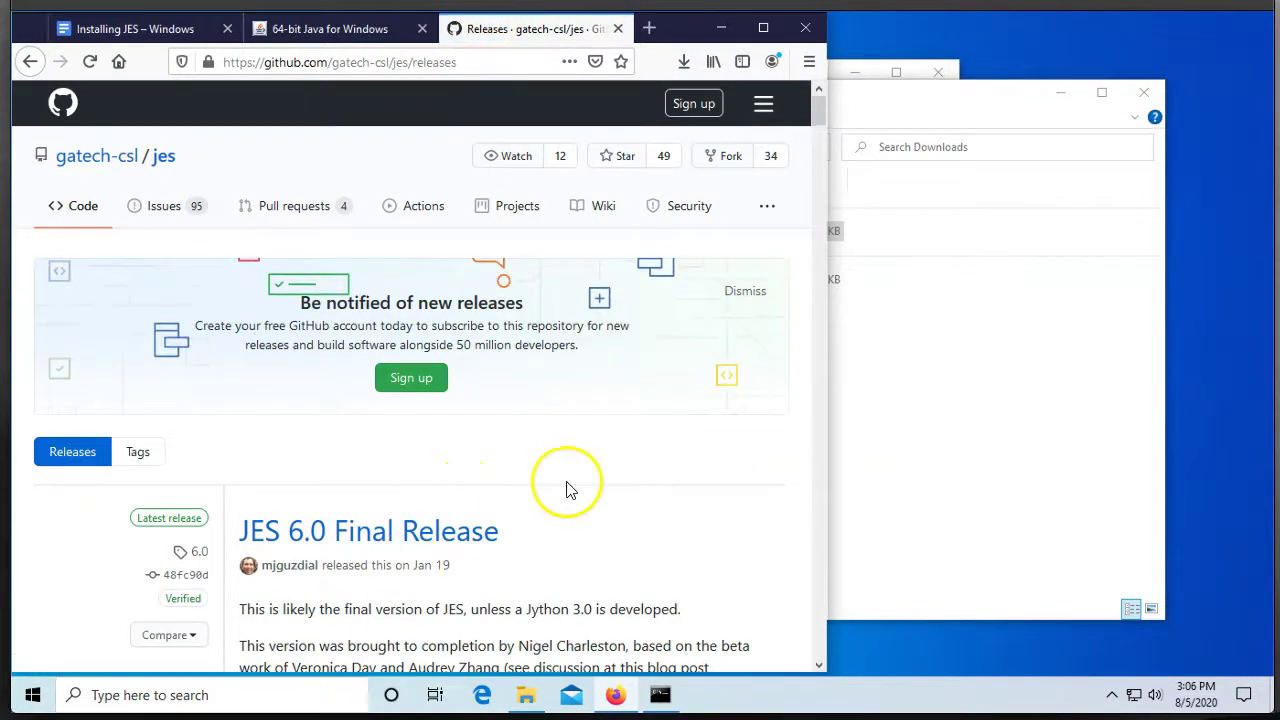
{"action": "scroll", "coordinate": [566, 488], "scroll_direction": "down", "scroll_amount": 5}
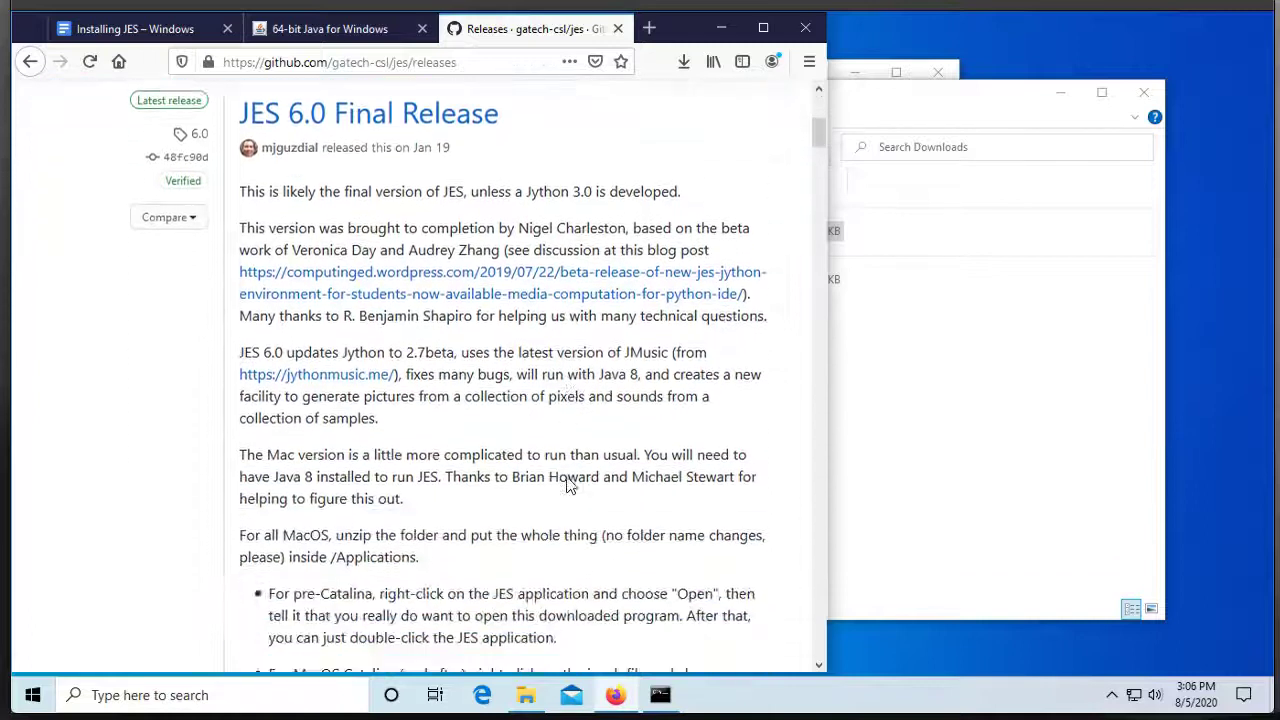
{"action": "scroll", "coordinate": [566, 485], "scroll_direction": "down", "scroll_amount": 6}
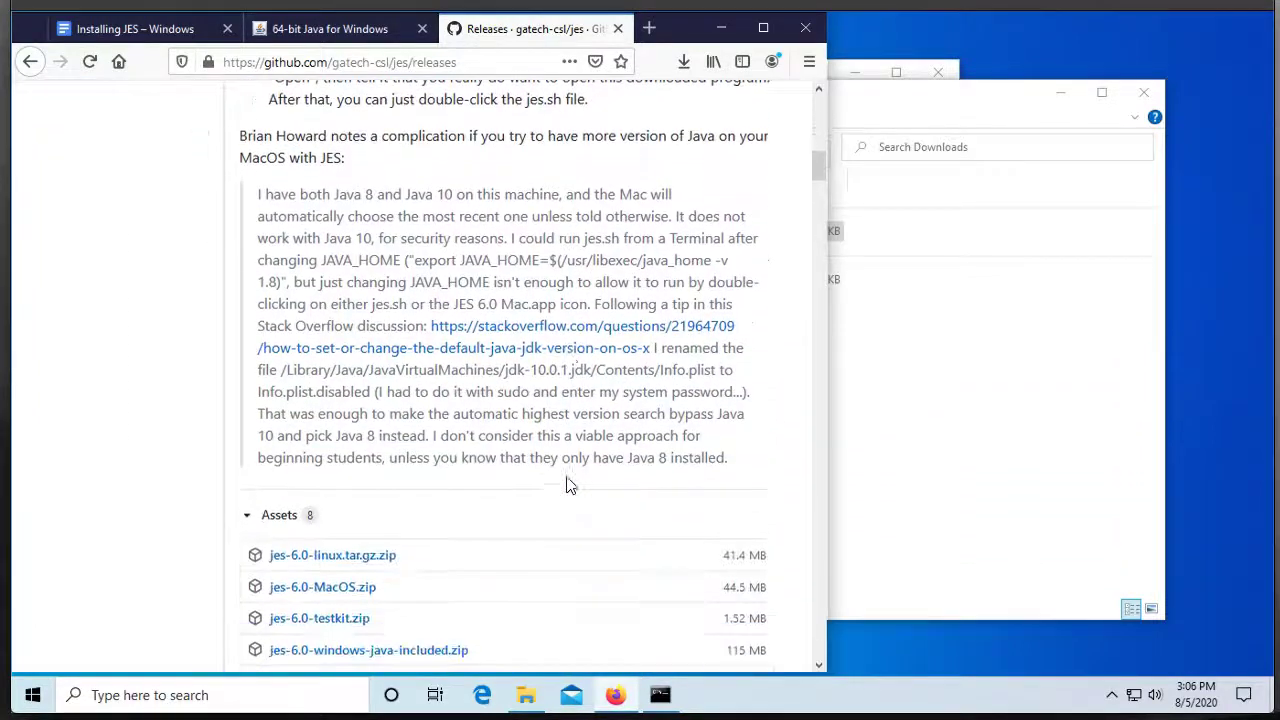
{"action": "scroll", "coordinate": [566, 485], "scroll_direction": "down", "scroll_amount": 3}
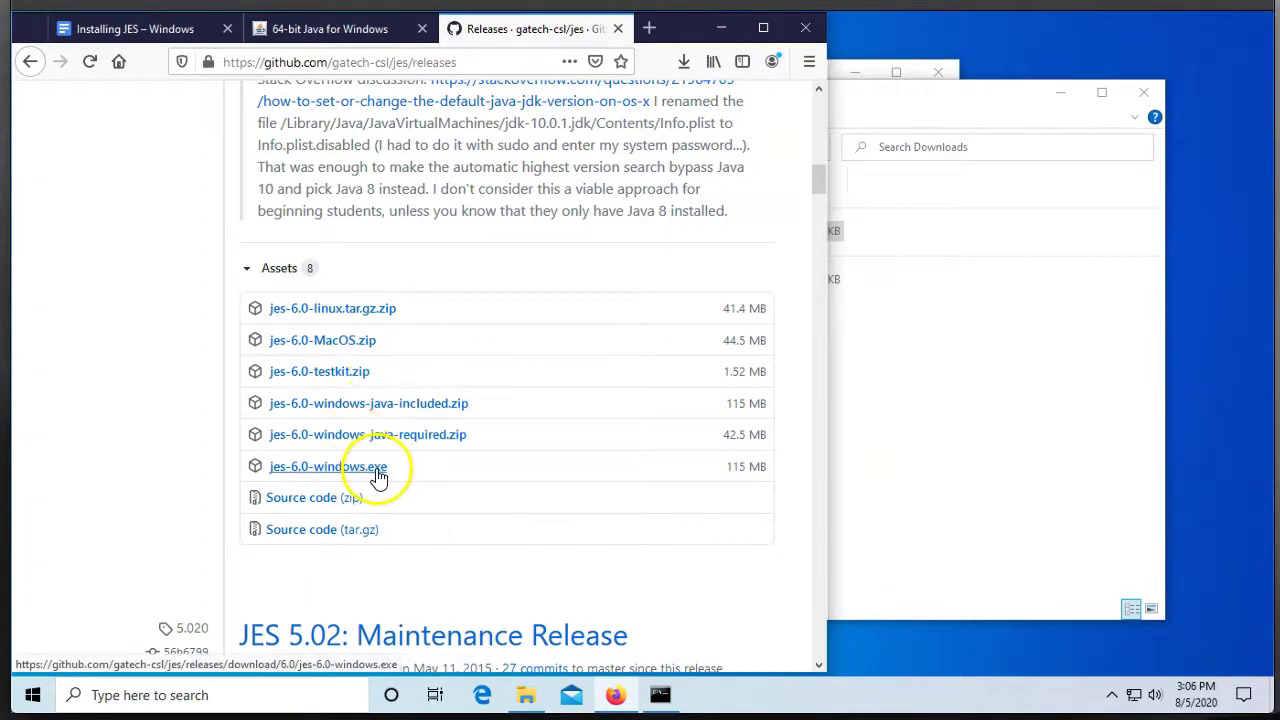
{"action": "left_click", "coordinate": [338, 470]}
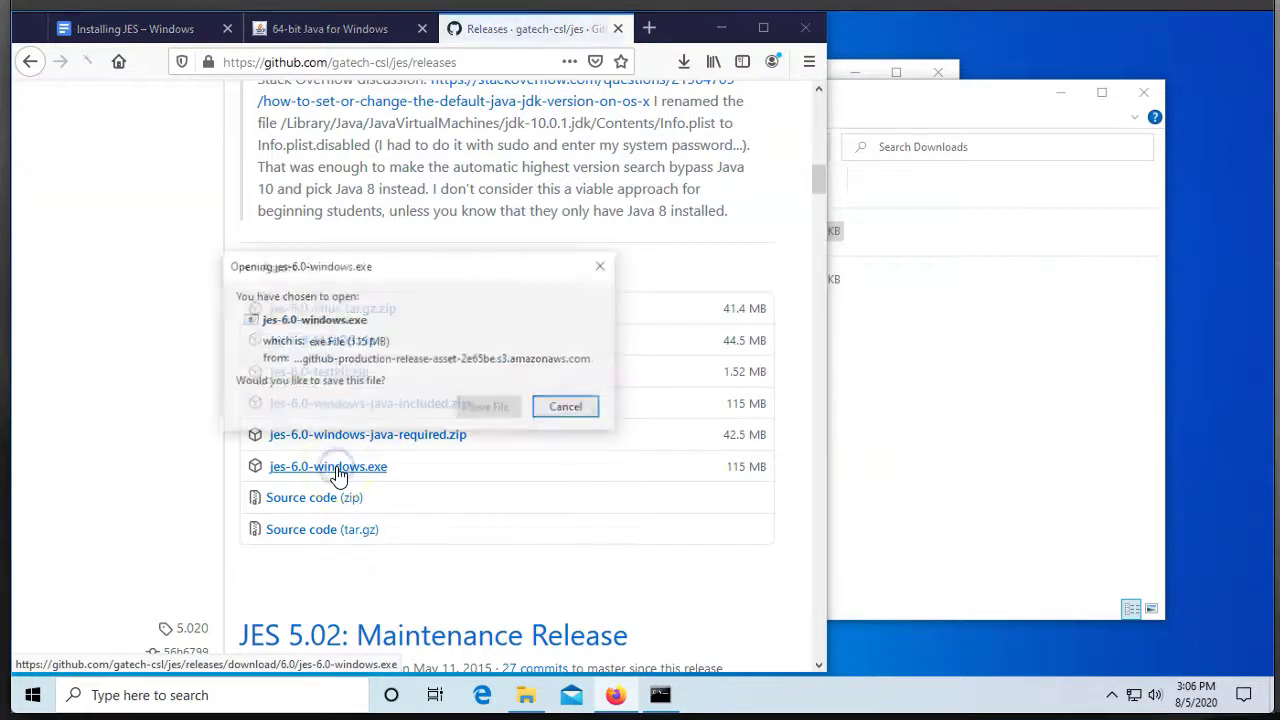
{"action": "left_click", "coordinate": [497, 410]}
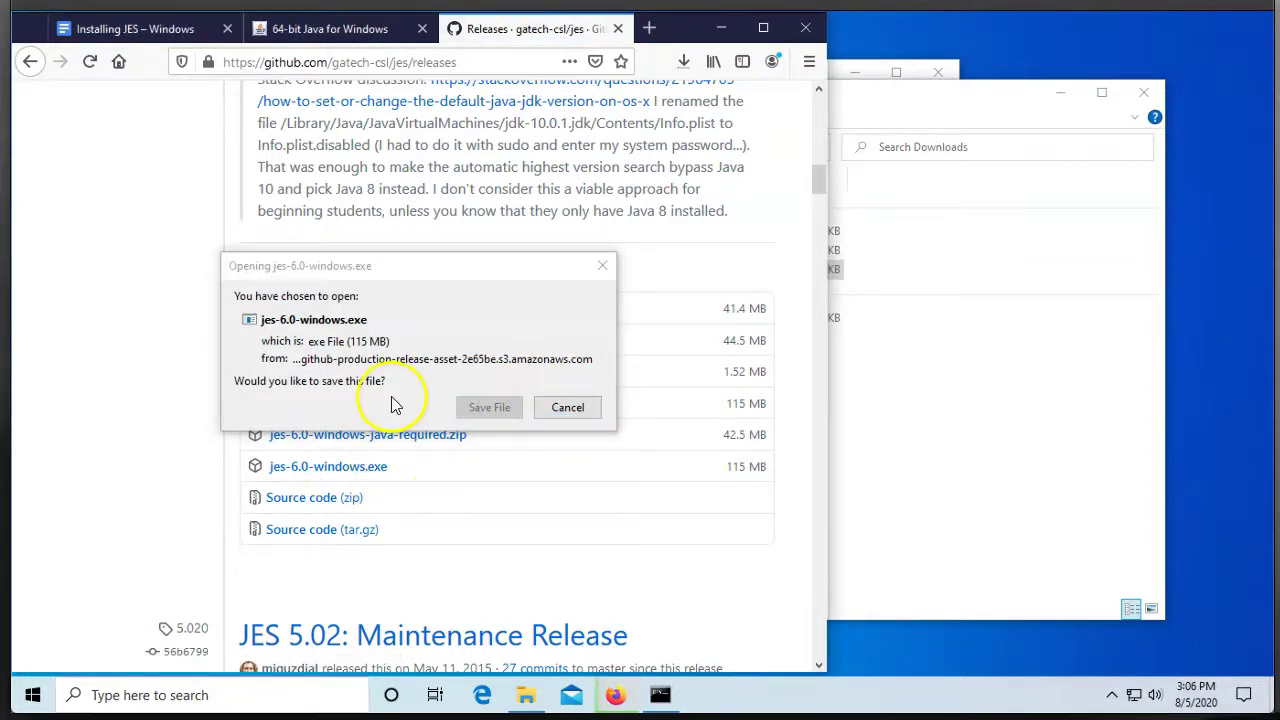
{"action": "left_click", "coordinate": [487, 410]}
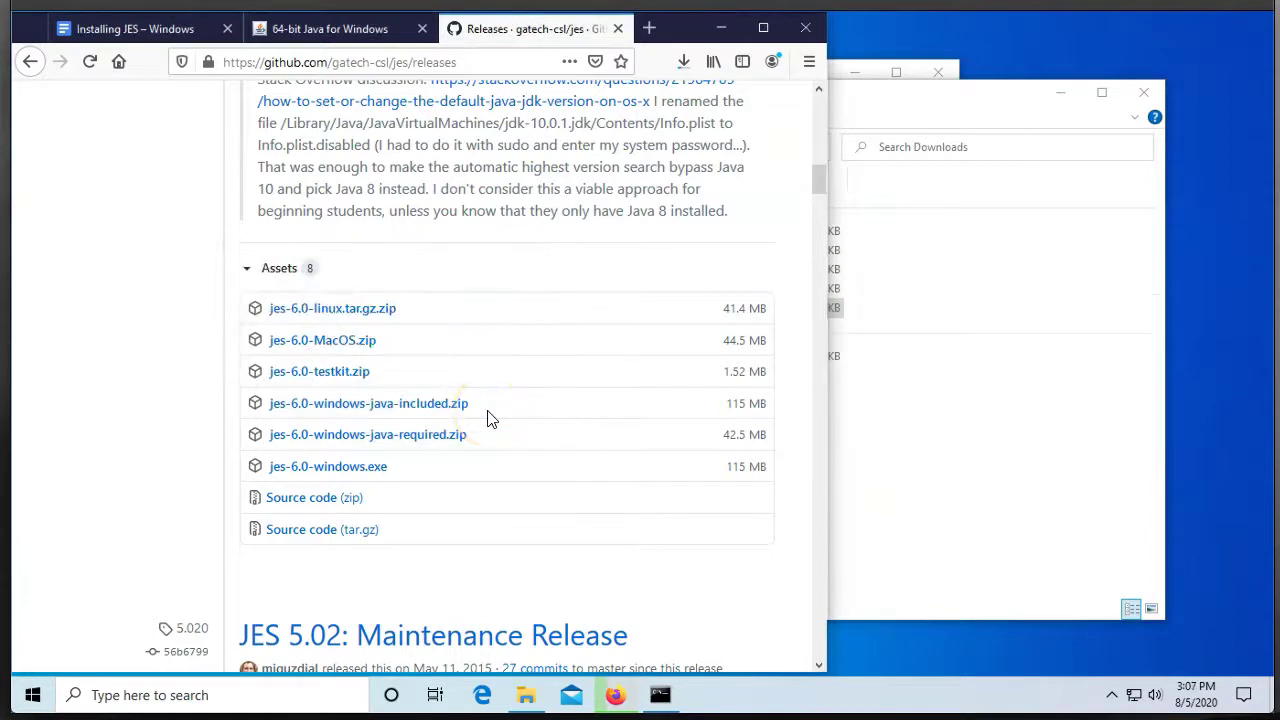
{"action": "left_click", "coordinate": [683, 61]}
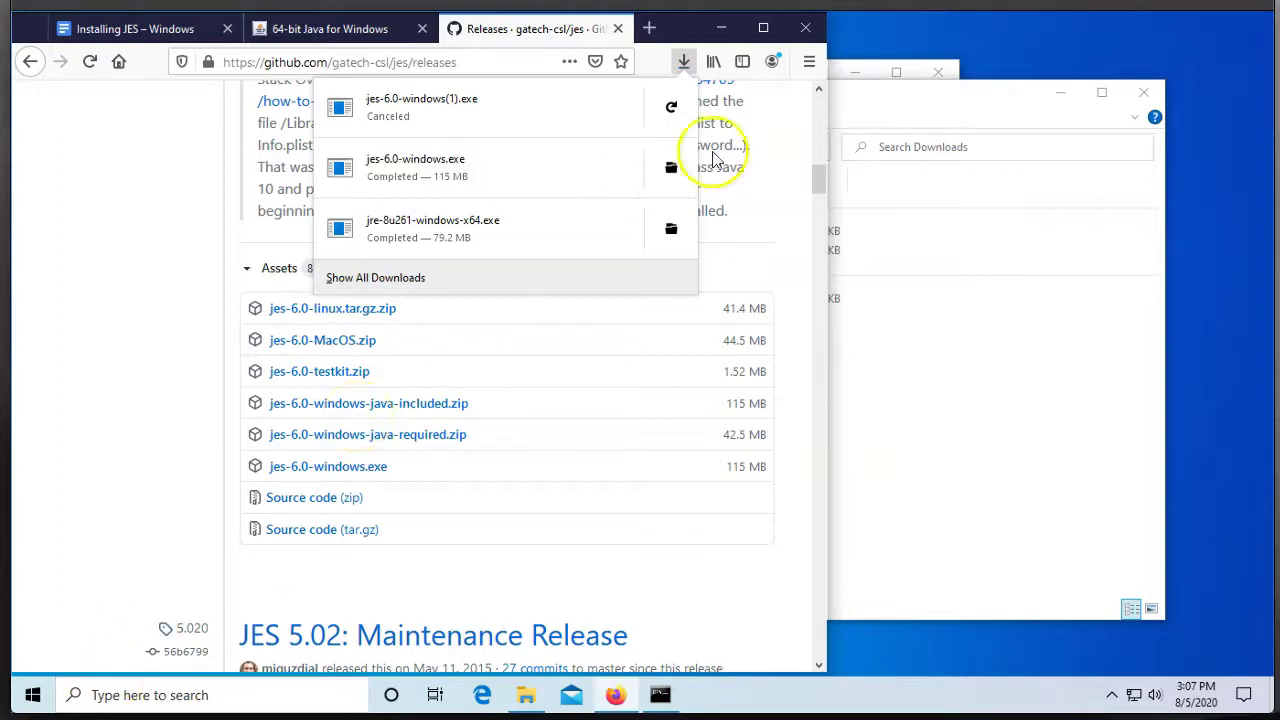
- Launch jes-6.0-windows from Downloads, getting past SmartScreen and the permission prompt
{"action": "left_click", "coordinate": [671, 169]}
{"action": "double_click", "coordinate": [366, 233]}
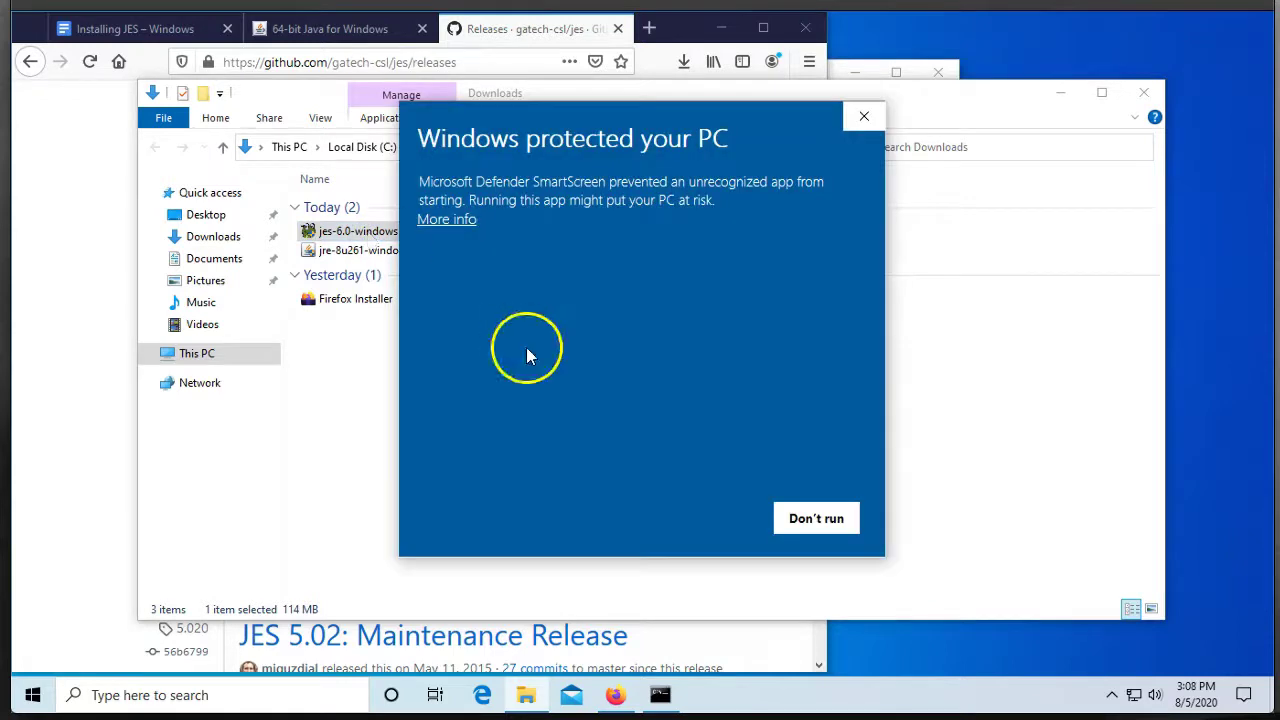
{"action": "left_click", "coordinate": [447, 219]}
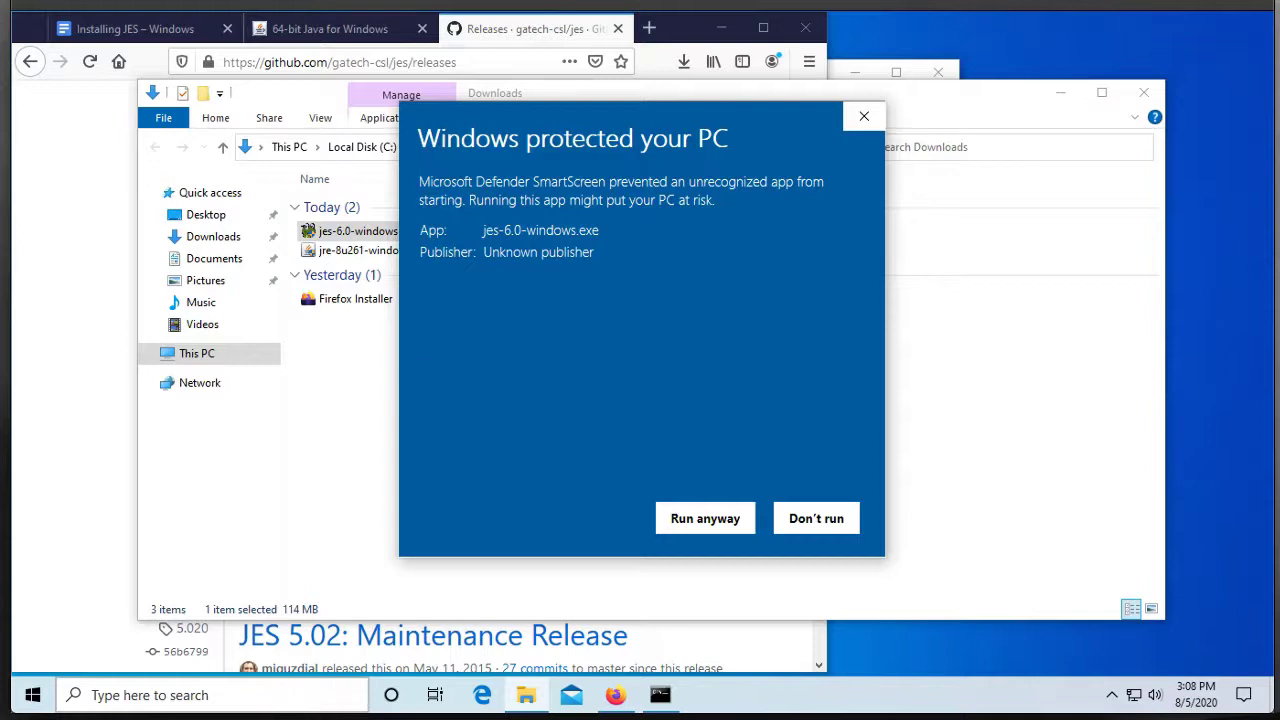
{"action": "left_click", "coordinate": [705, 518]}
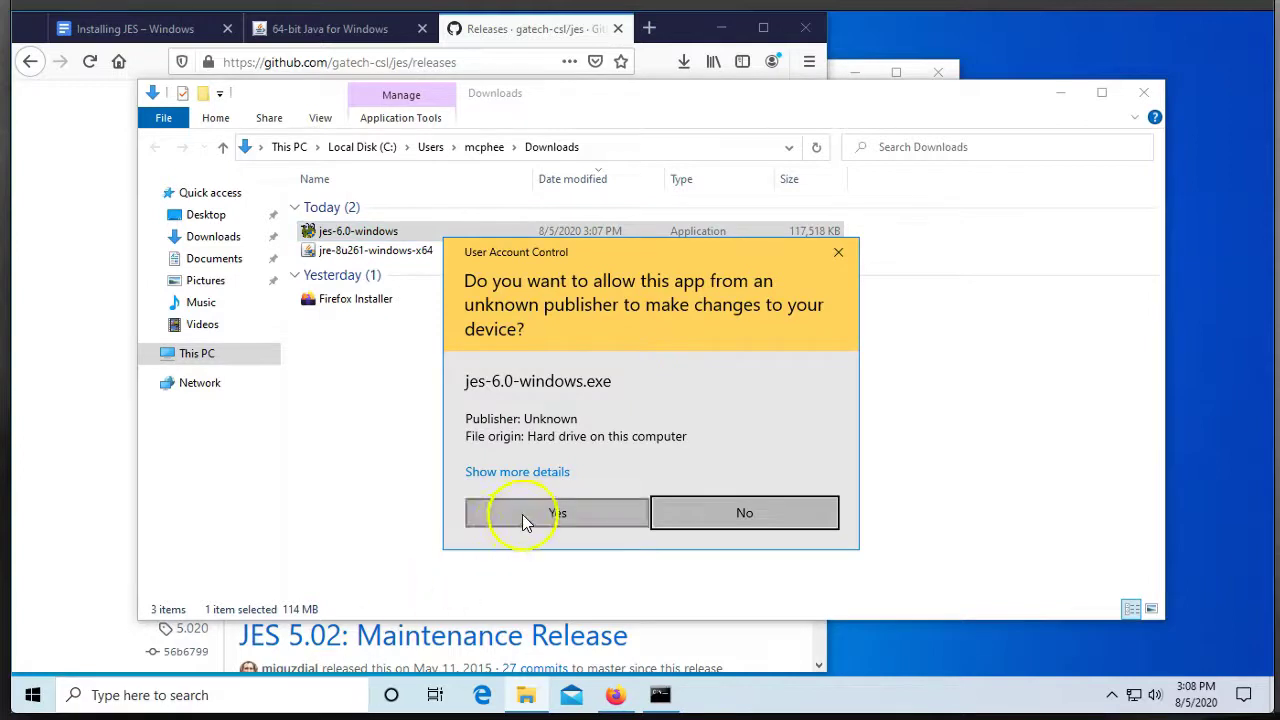
{"action": "left_click", "coordinate": [524, 520]}
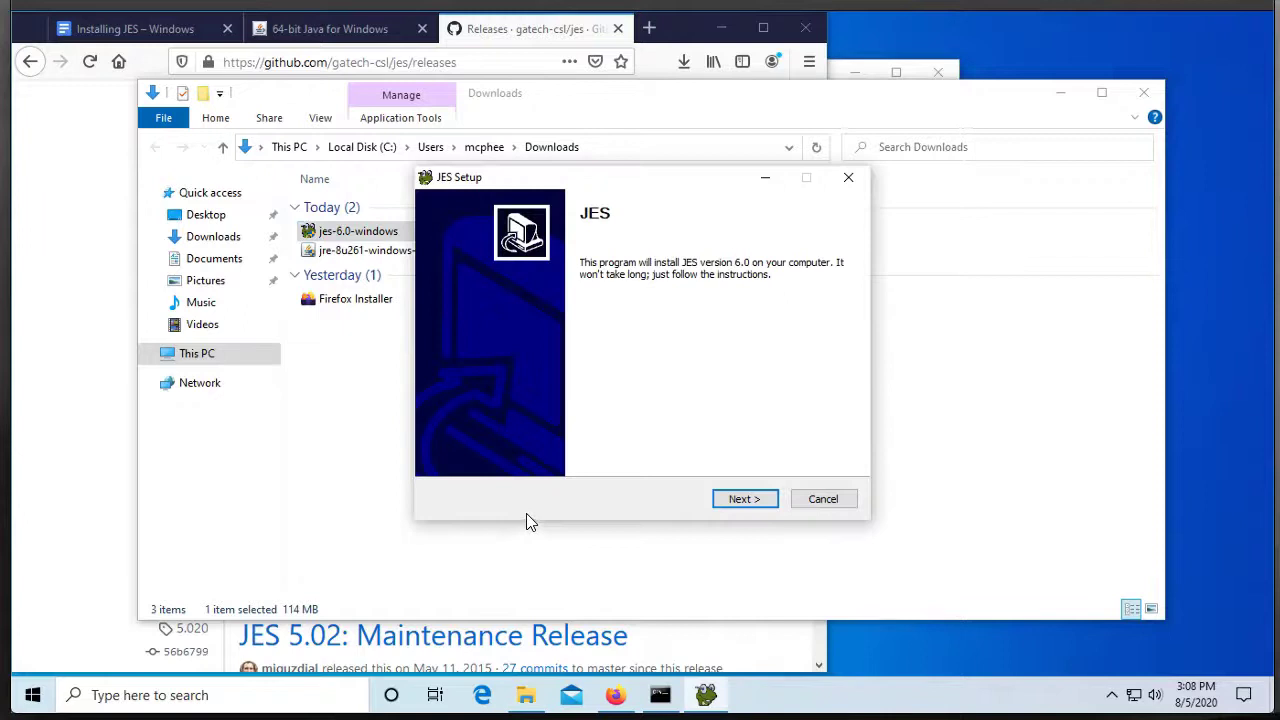
- Install JES 6.0 to C:\Program Files (x86)\JES with default options and launch it
{"action": "left_click", "coordinate": [533, 530]}
{"action": "left_click", "coordinate": [738, 500]}
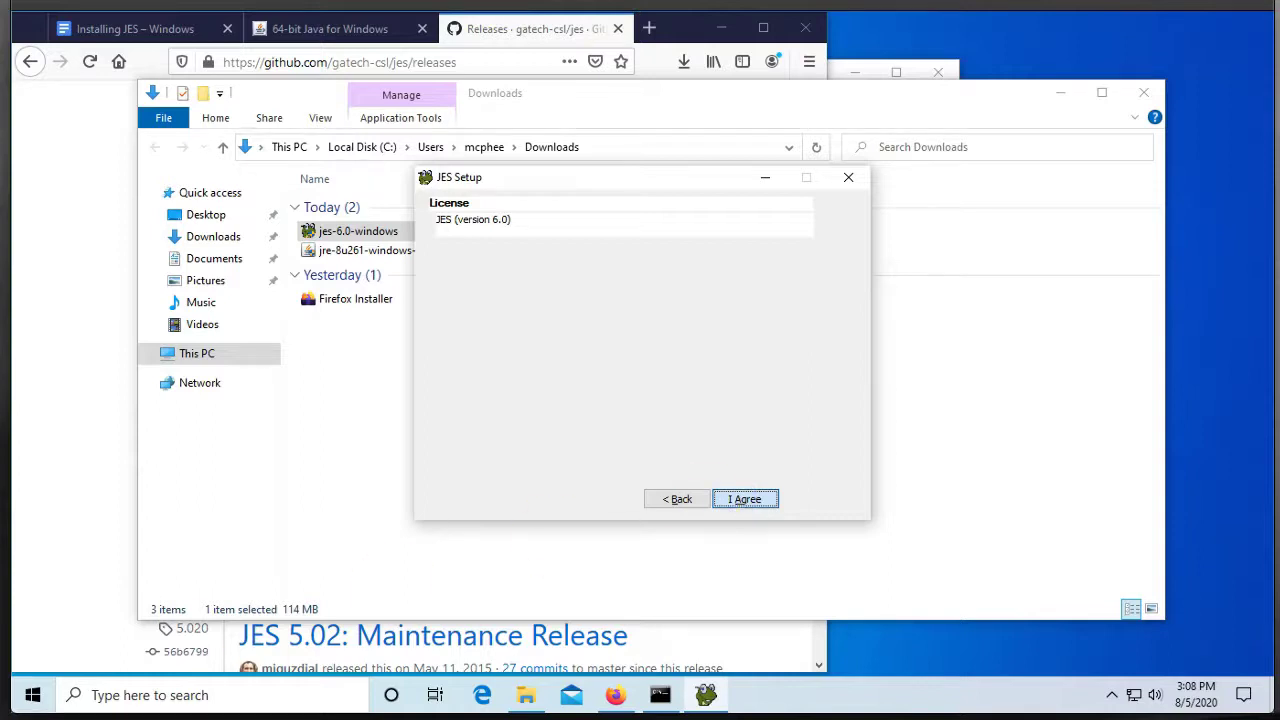
{"action": "left_click", "coordinate": [745, 499]}
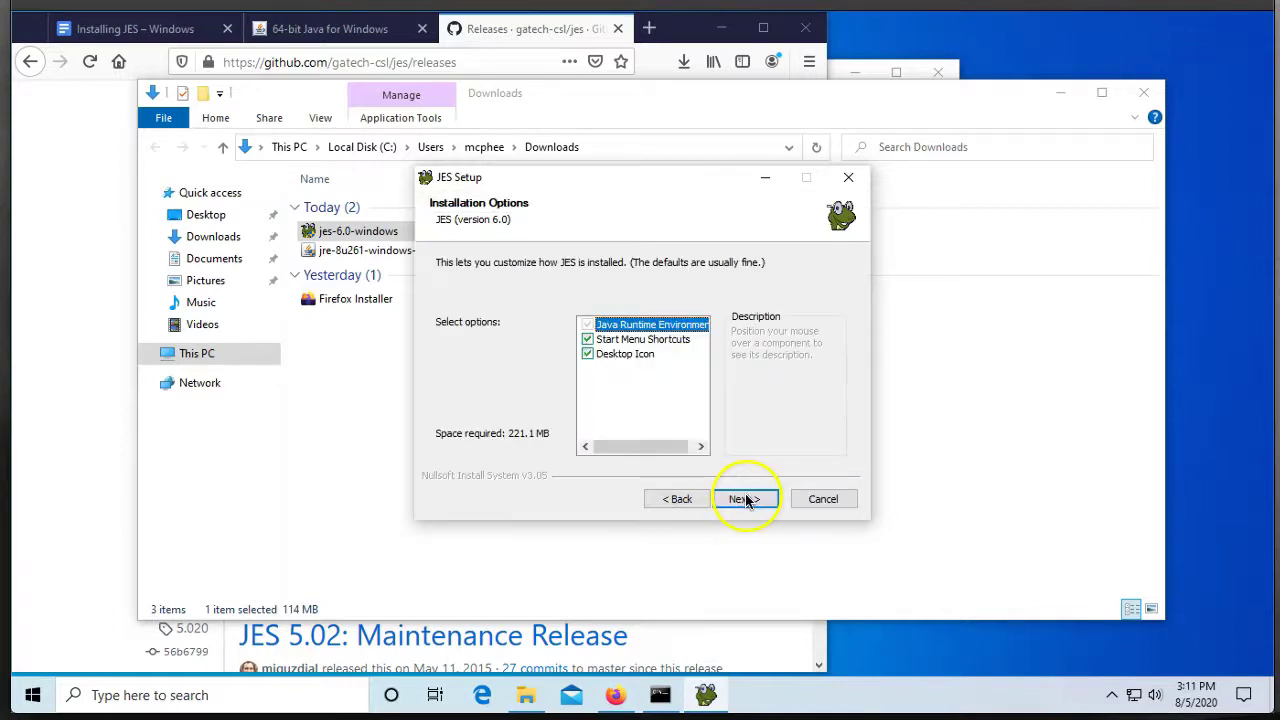
{"action": "left_click", "coordinate": [745, 499]}
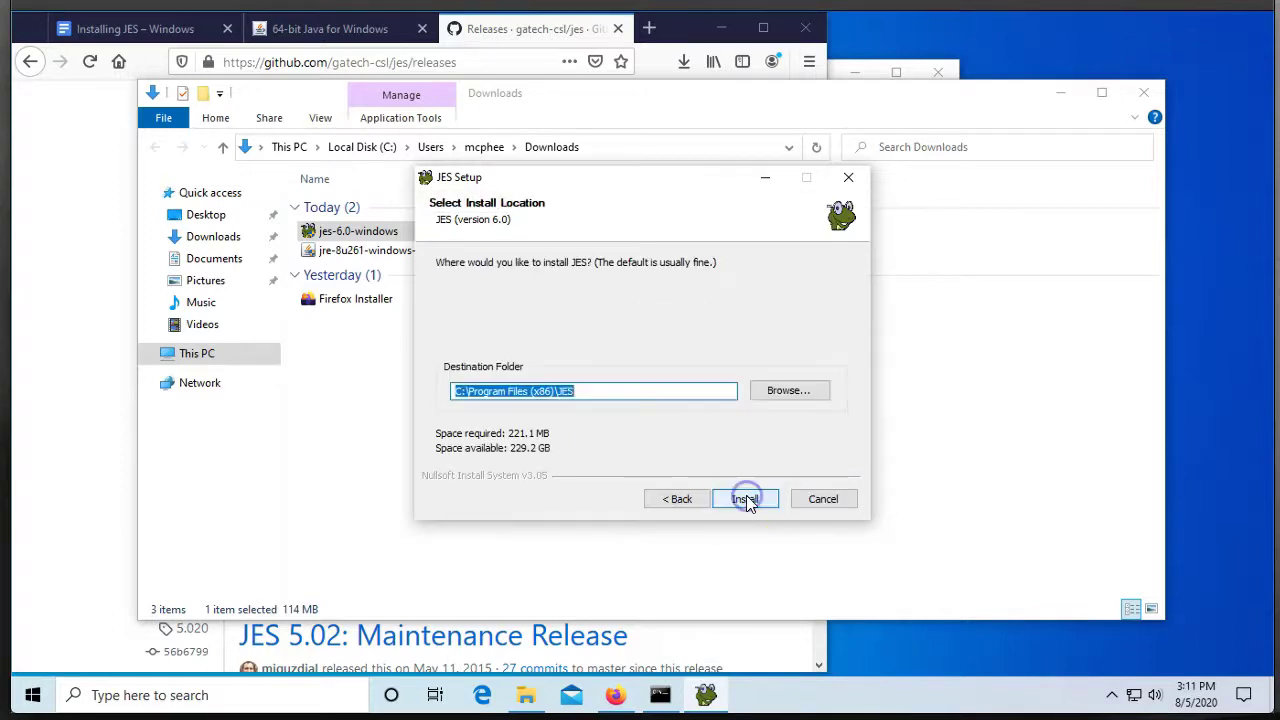
{"action": "left_click", "coordinate": [746, 501]}
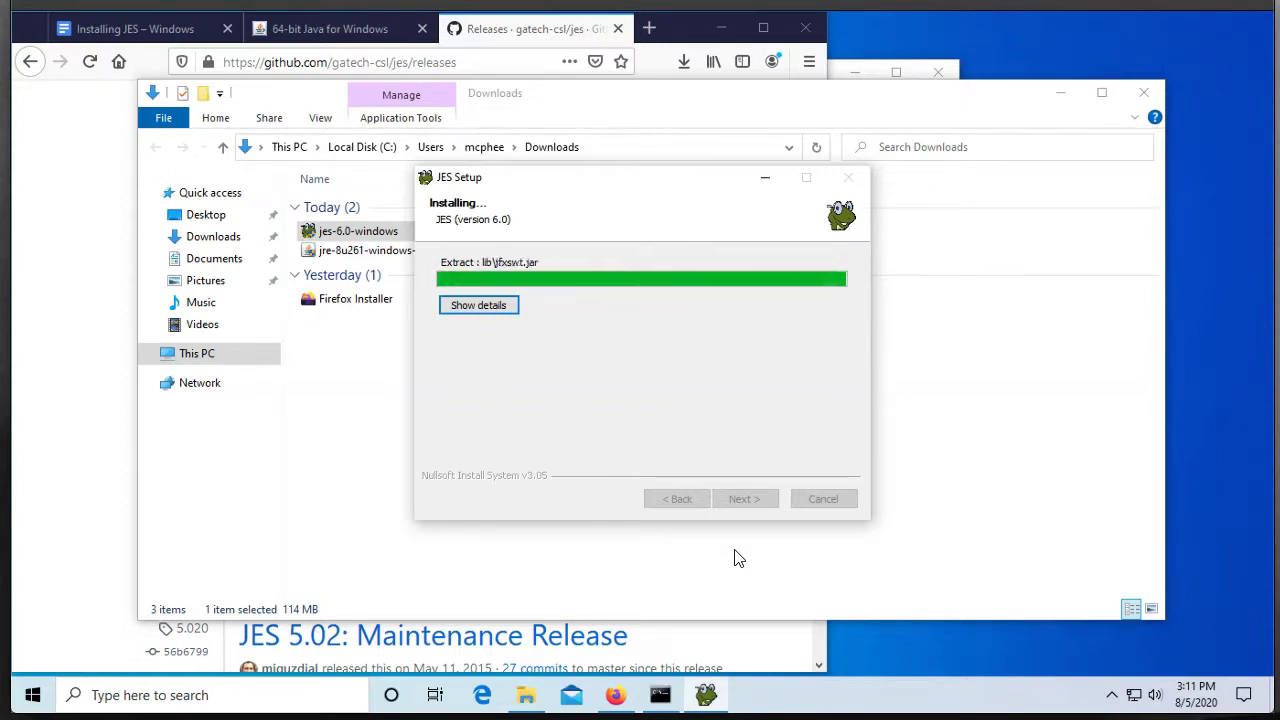
{"action": "left_click", "coordinate": [749, 498]}
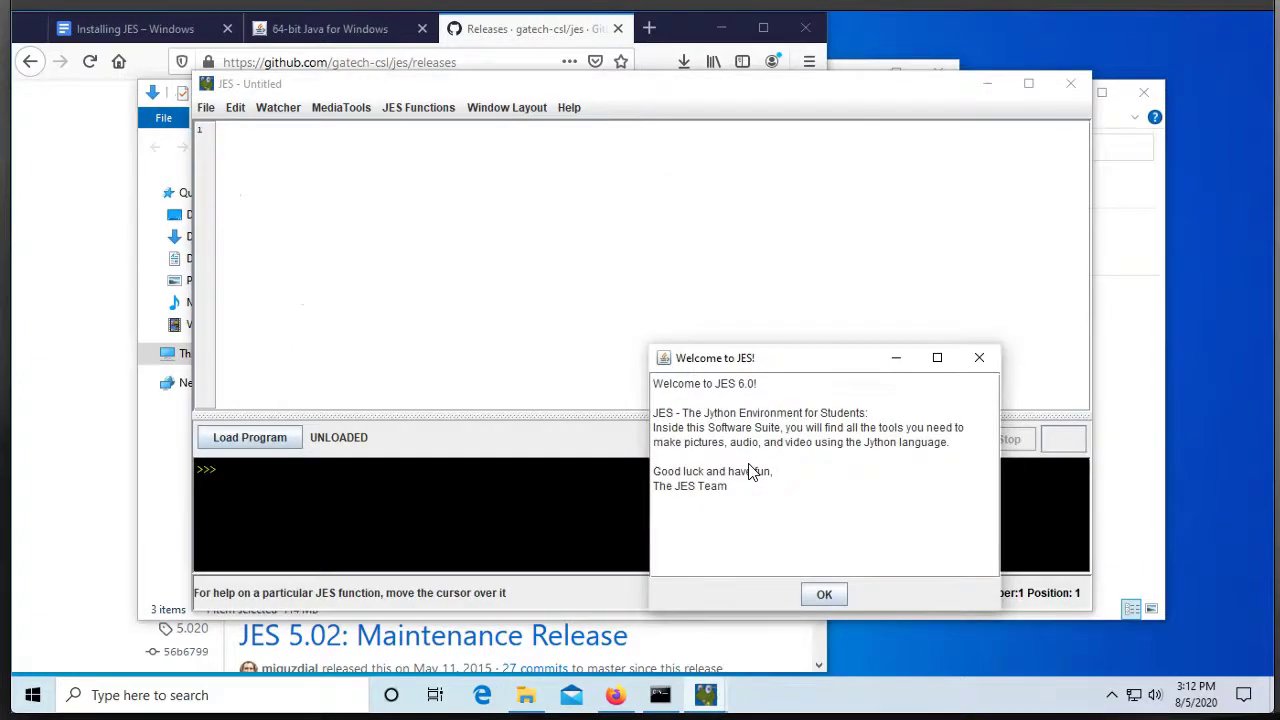
- Dismiss the Welcome to JES message and move the JES window up and left
{"action": "left_click", "coordinate": [824, 590]}
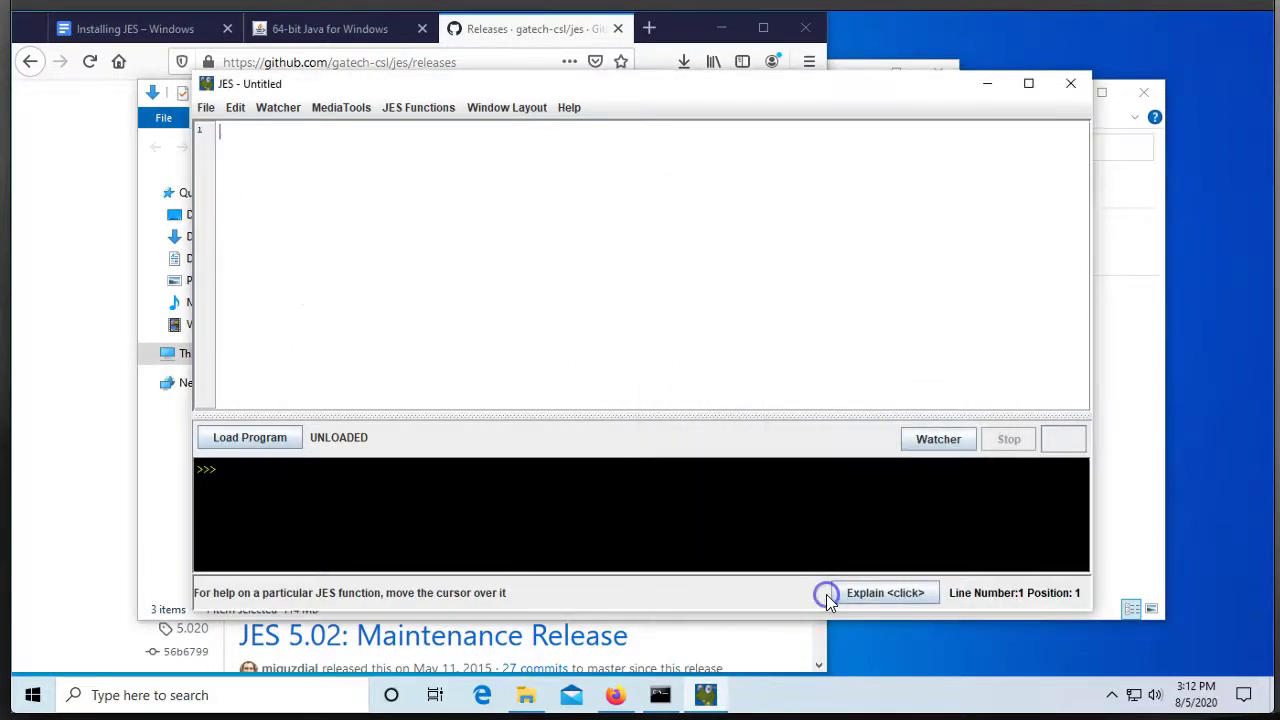
{"action": "left_click_drag", "start_coordinate": [594, 86], "coordinate": [503, 97]}
{"action": "left_click", "coordinate": [556, 230]}
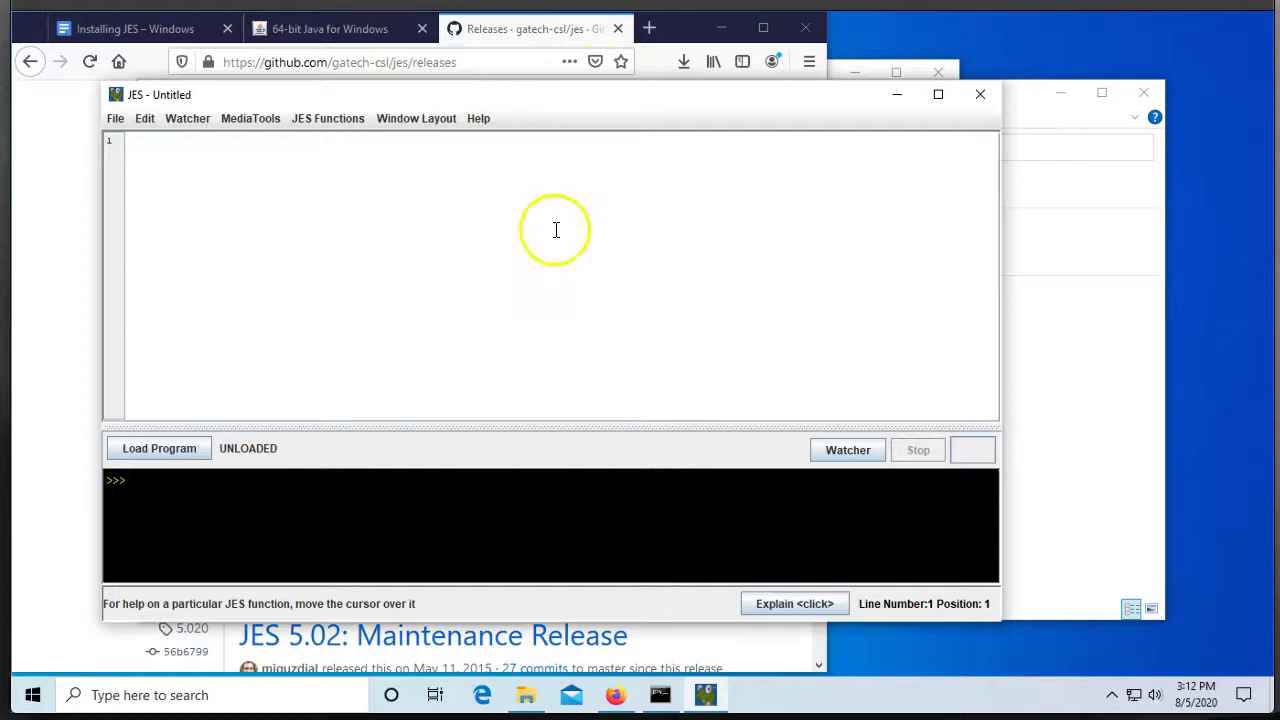